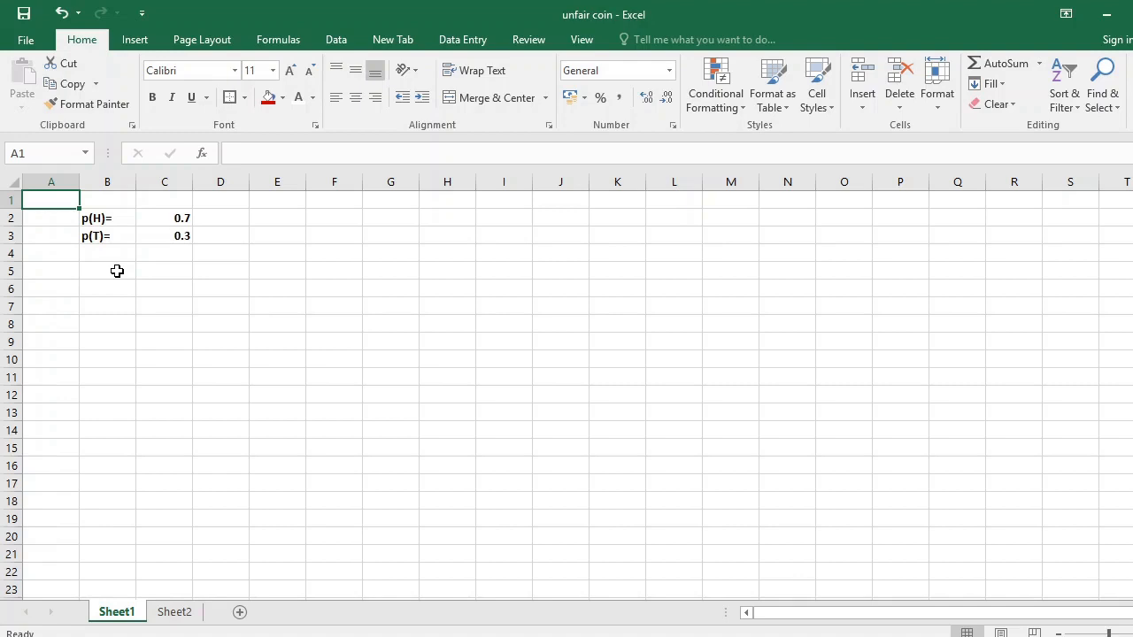
Enter =RANDBETWEEN(1,10) in B5 and fill the formula down to B22.
{"action": "left_click", "coordinate": [117, 270]}
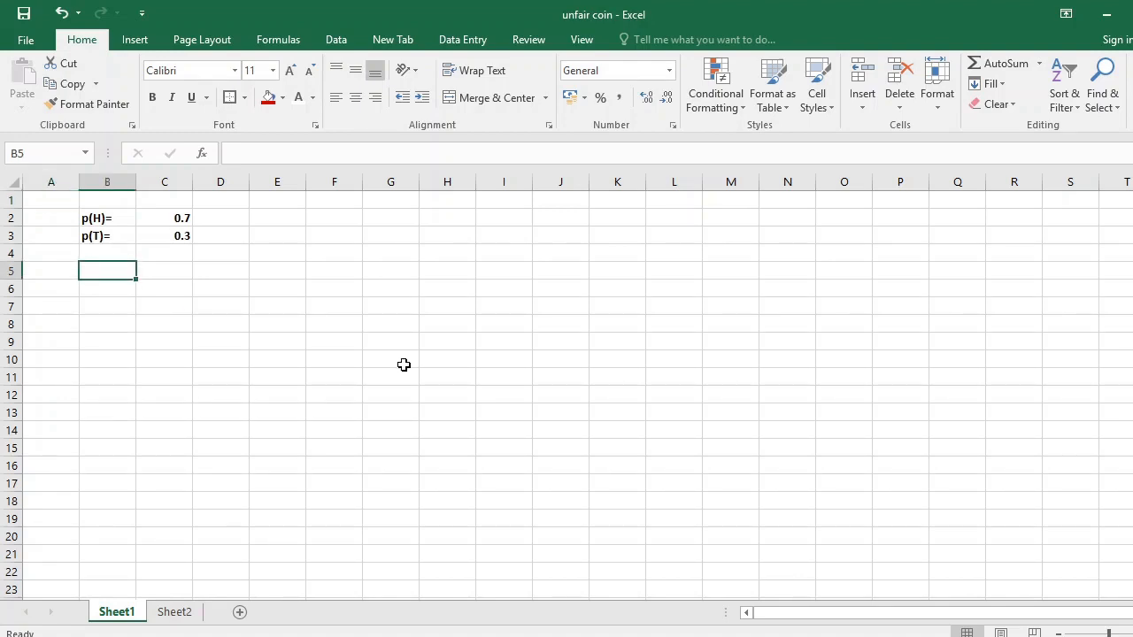
{"action": "type", "text": "="}
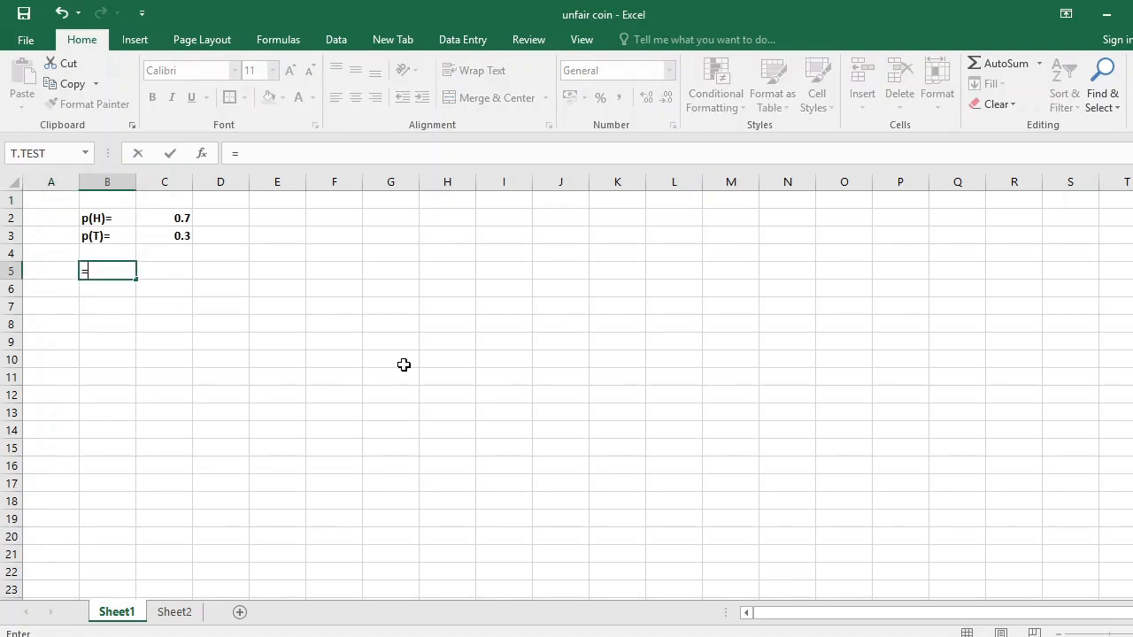
{"action": "type", "text": "RAND"}
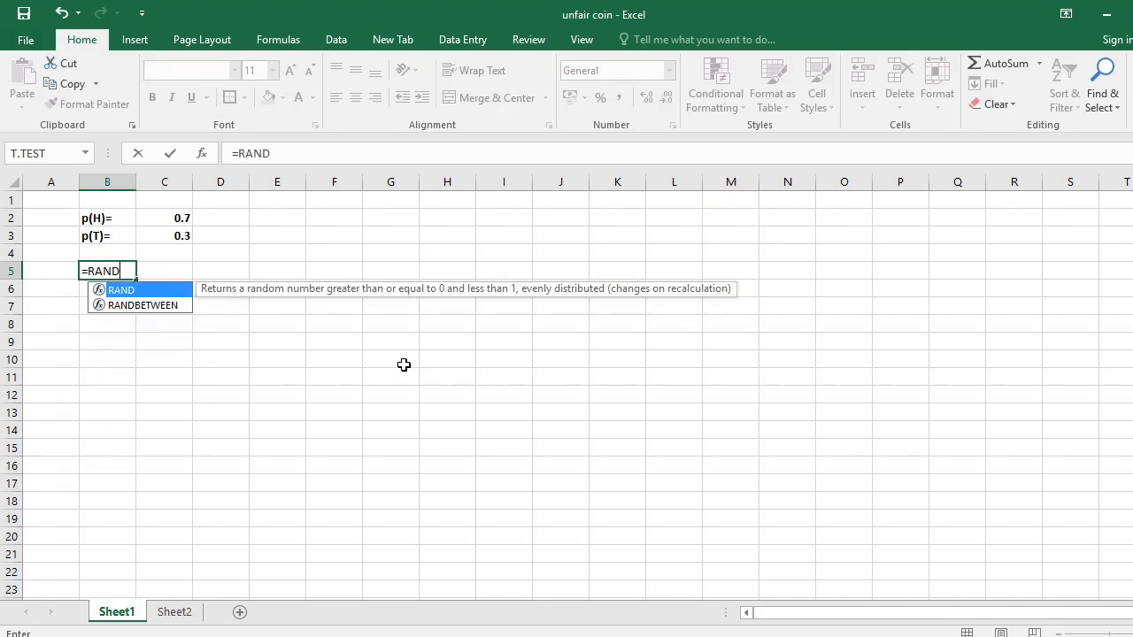
{"action": "double_click", "coordinate": [168, 308]}
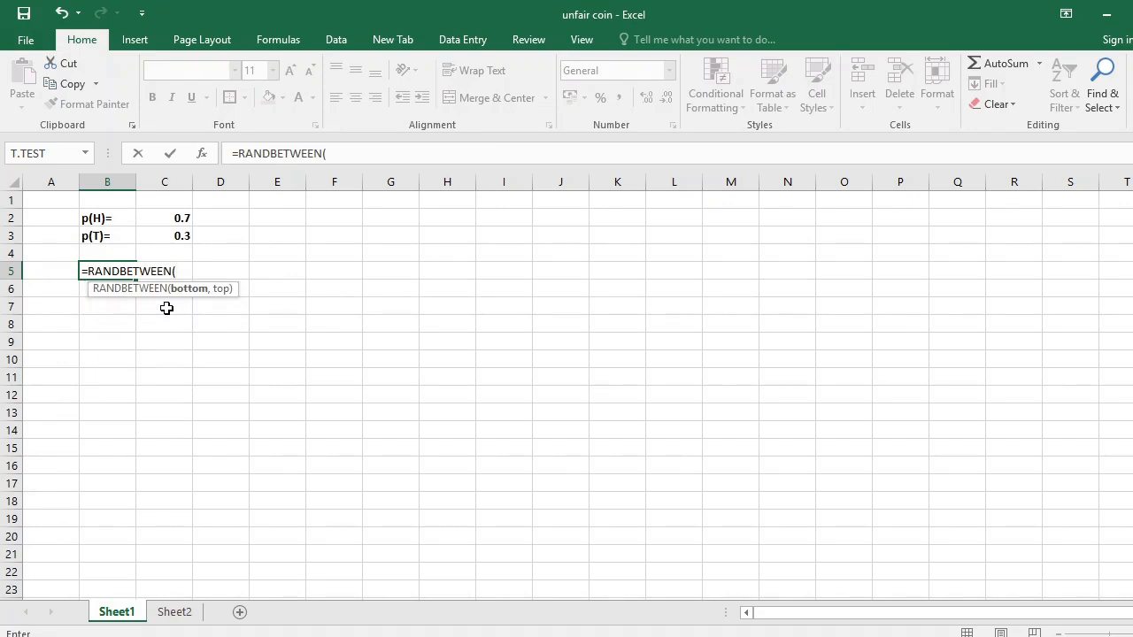
{"action": "type", "text": "1,10)"}
{"action": "key", "text": "Return"}
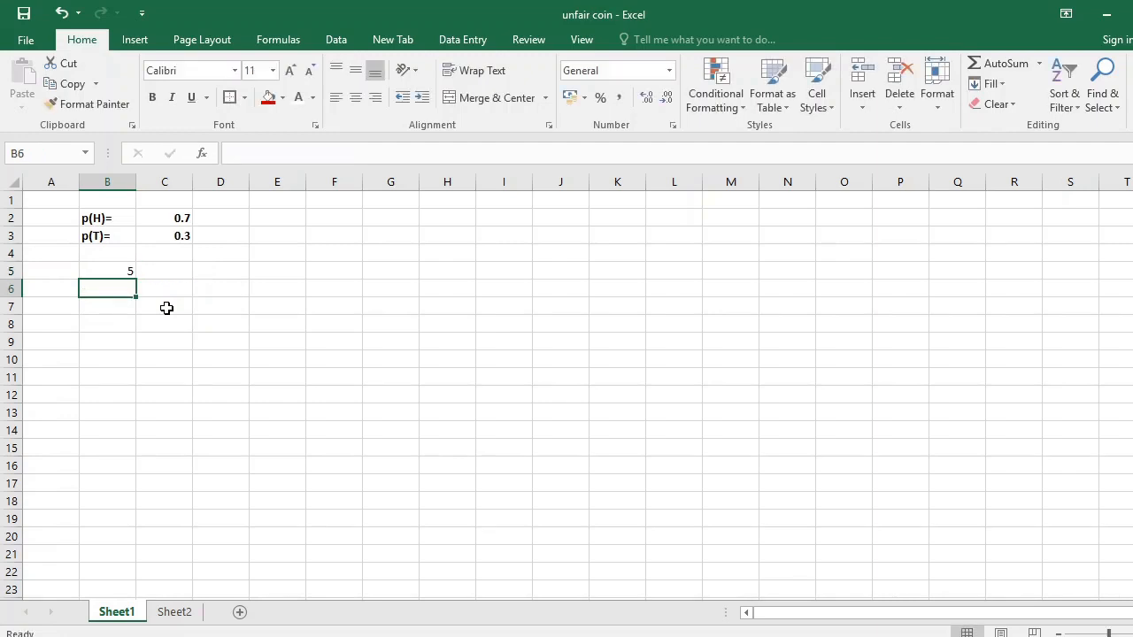
{"action": "left_click", "coordinate": [125, 271]}
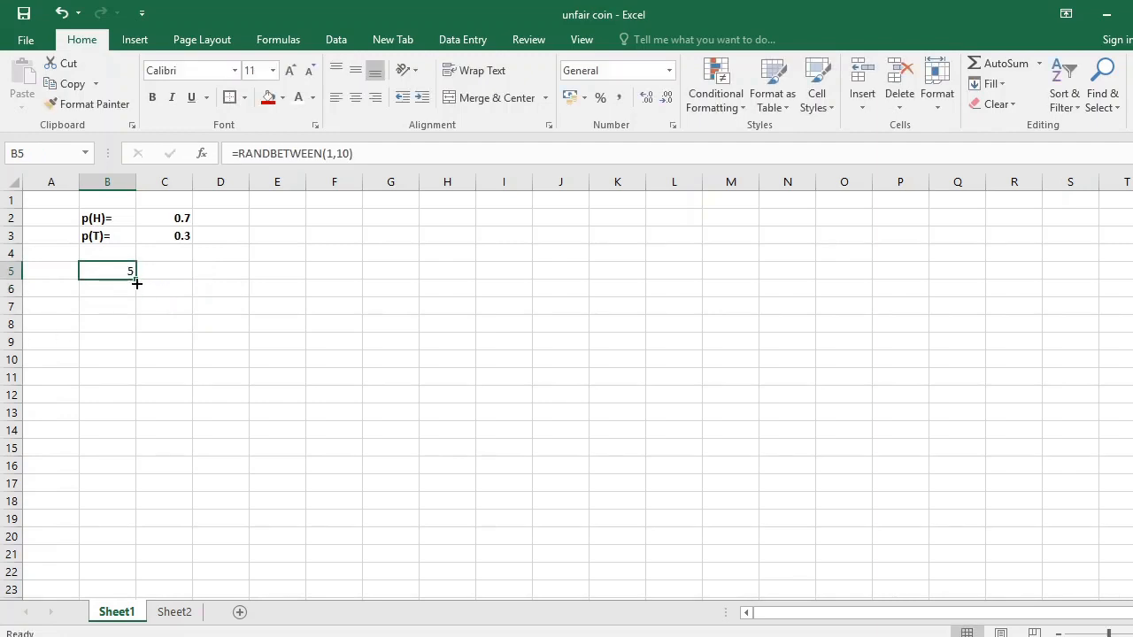
{"action": "left_click_drag", "start_coordinate": [136, 282], "coordinate": [133, 580]}
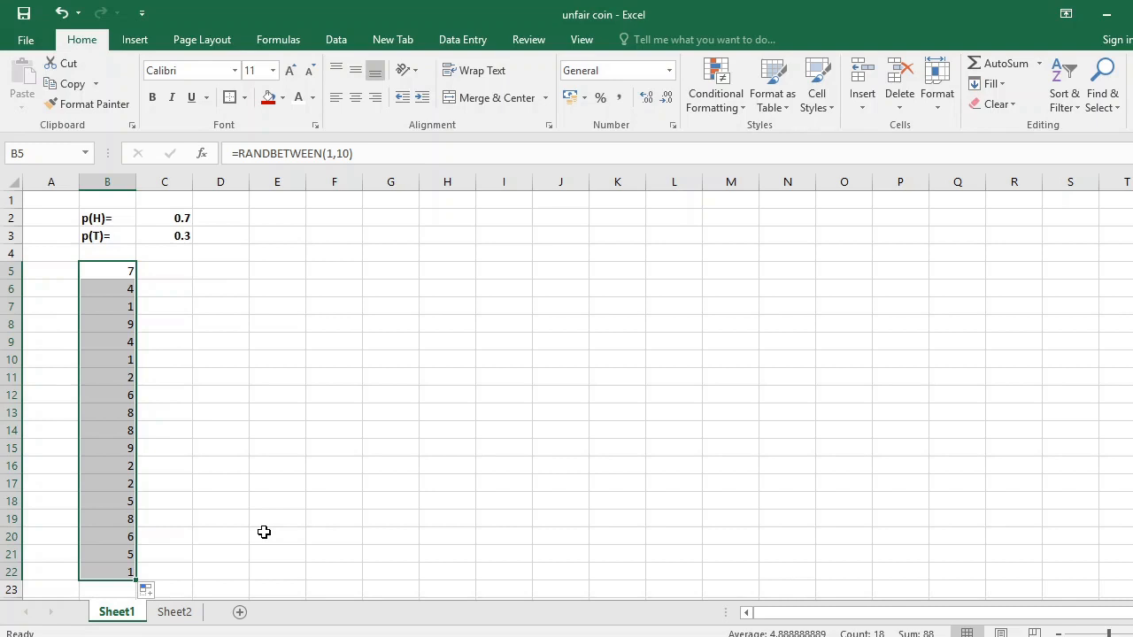
Enter =RANDBETWEEN(0,1) in D5 and fill the formula down to D22.
{"action": "left_click", "coordinate": [233, 274]}
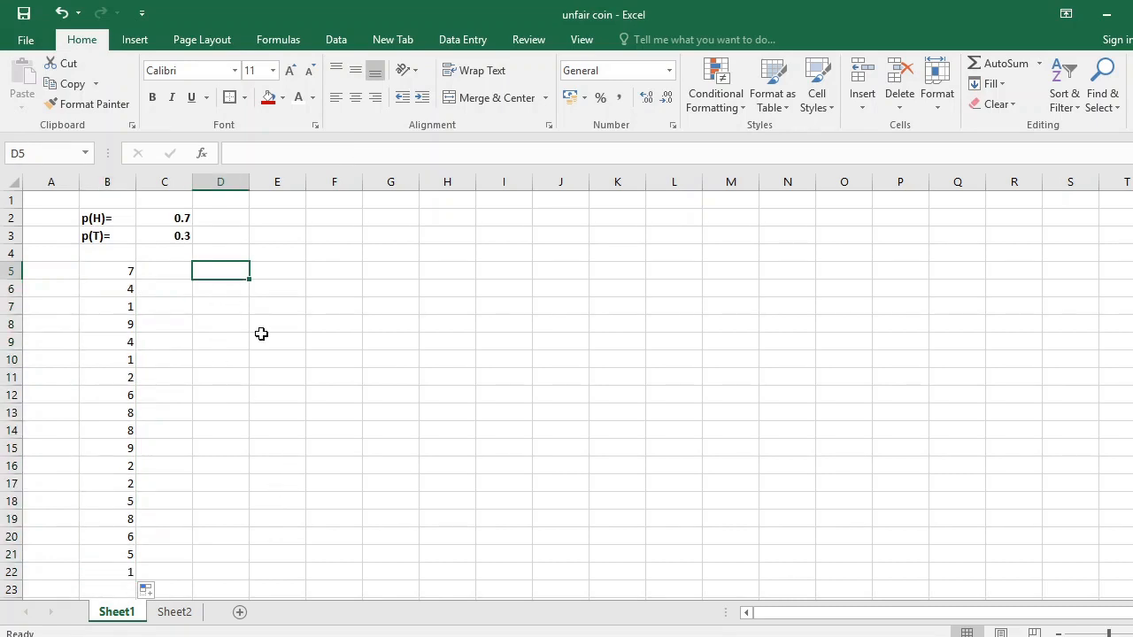
{"action": "type", "text": "="}
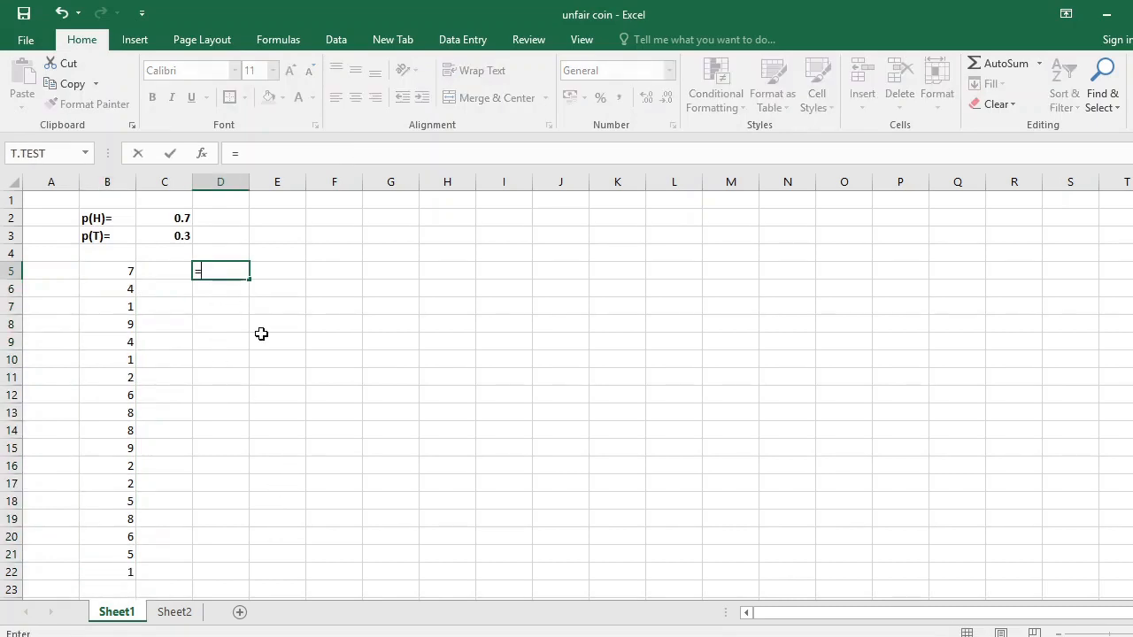
{"action": "type", "text": "RAND"}
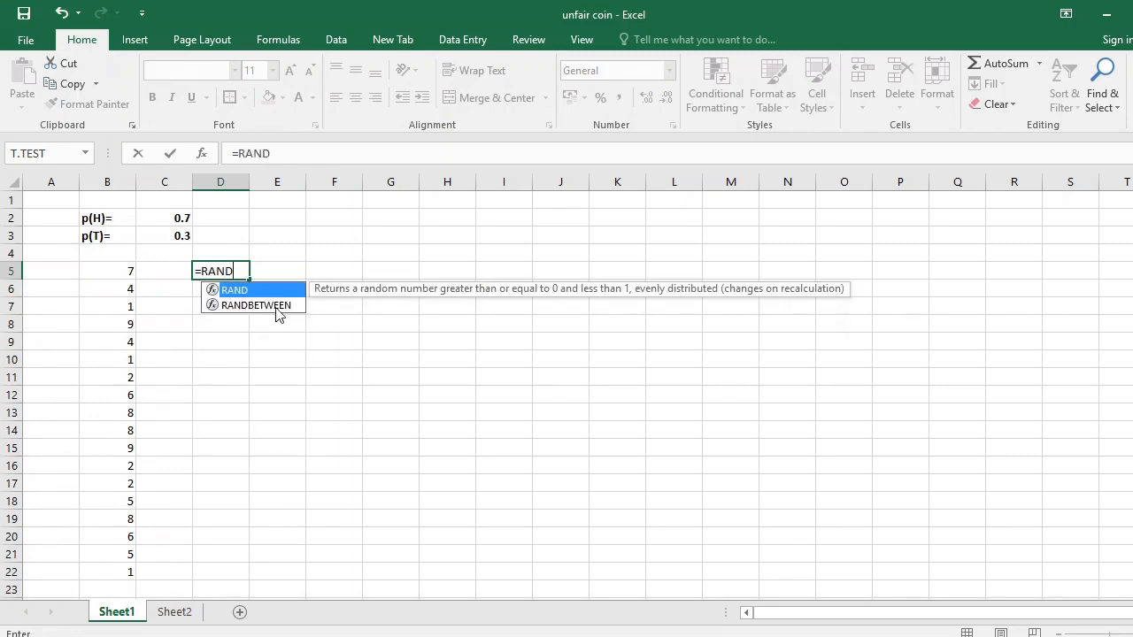
{"action": "left_click", "coordinate": [277, 314]}
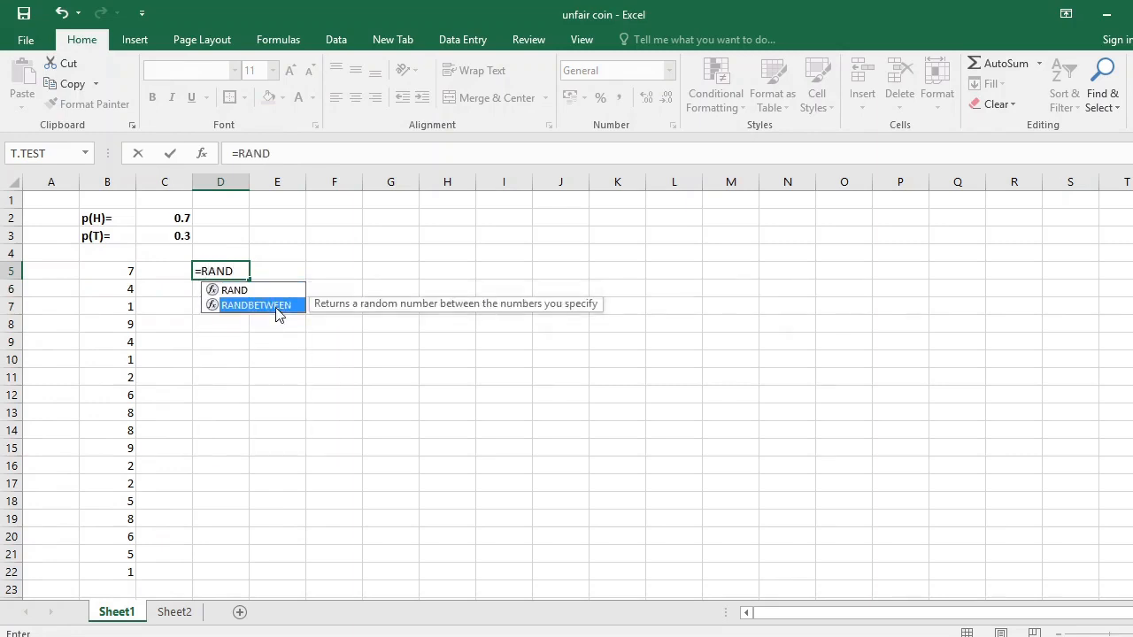
{"action": "double_click", "coordinate": [277, 305]}
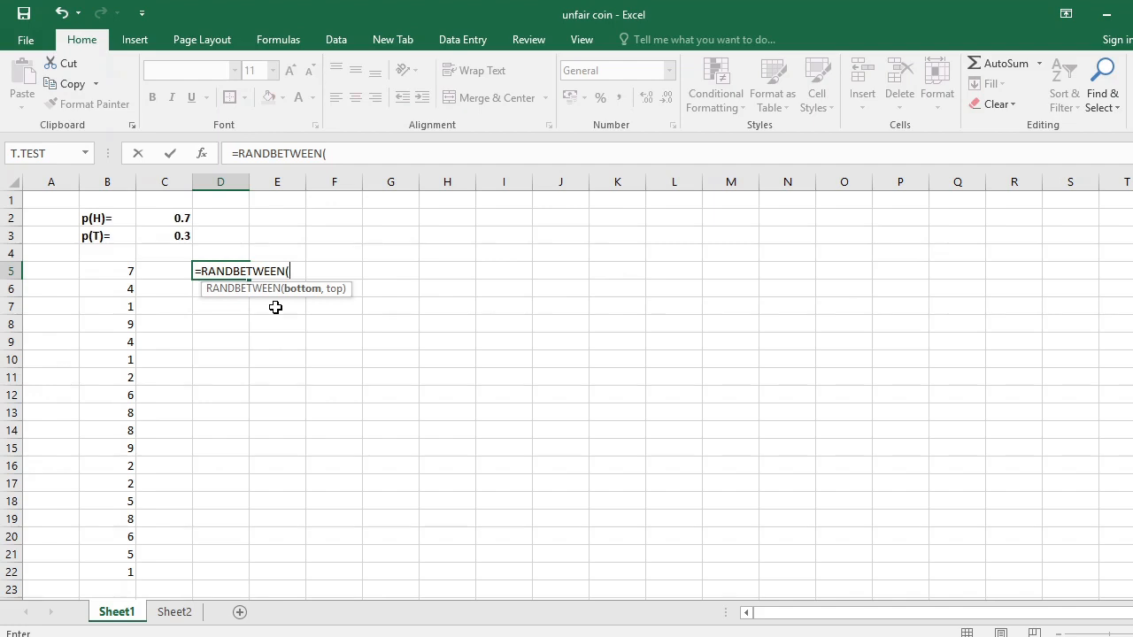
{"action": "type", "text": "0,1)"}
{"action": "key", "text": "Return"}
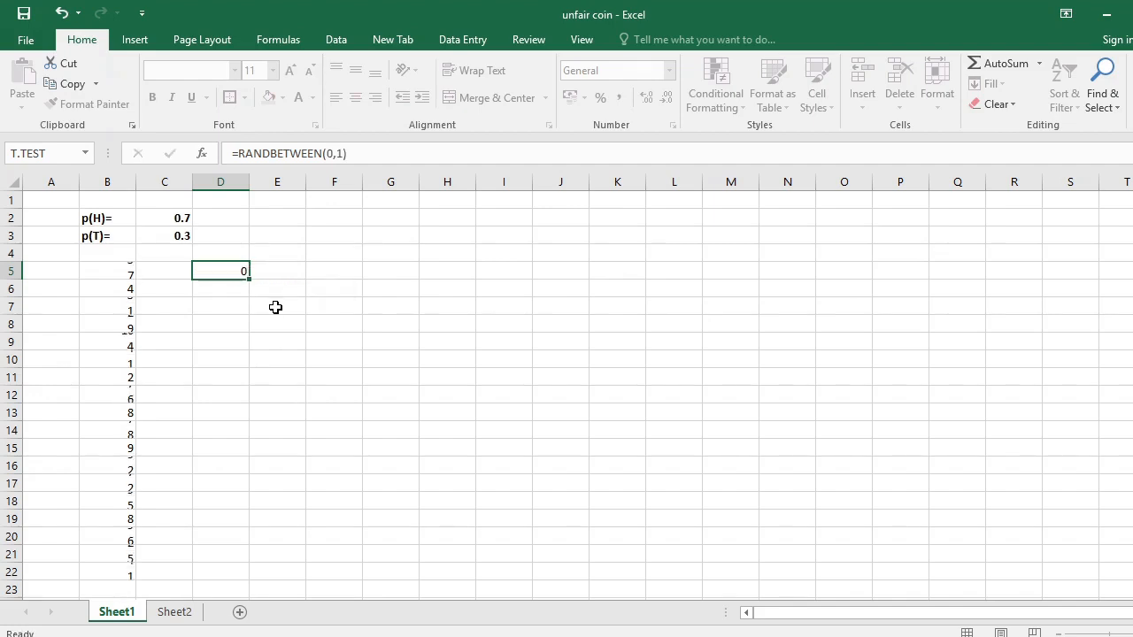
{"action": "left_click", "coordinate": [243, 274]}
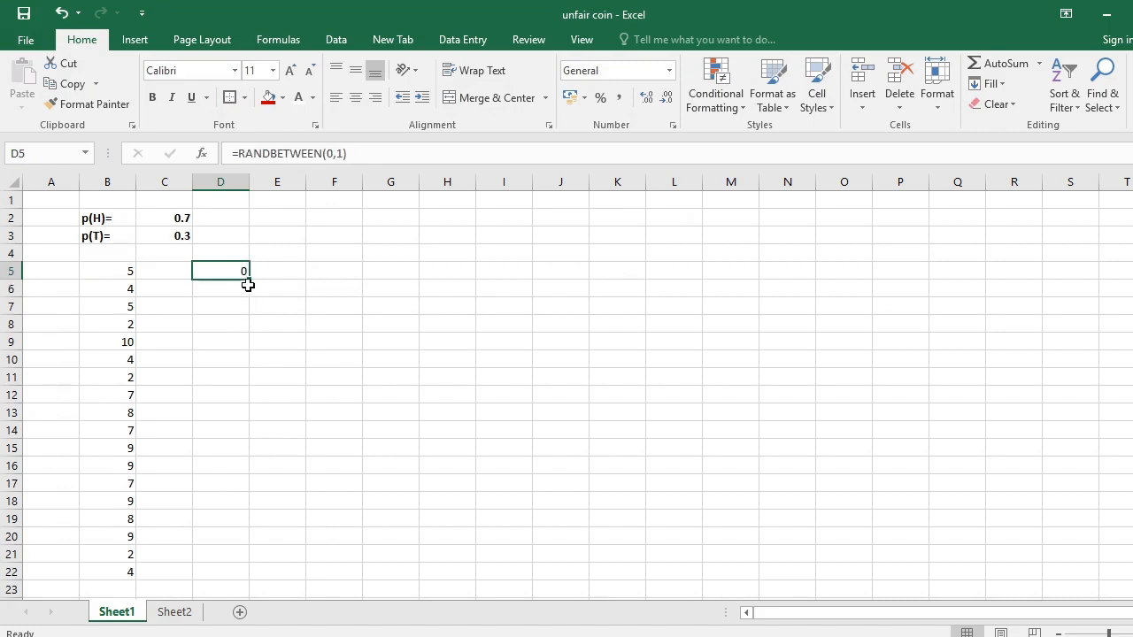
{"action": "left_click_drag", "start_coordinate": [250, 283], "coordinate": [239, 577]}
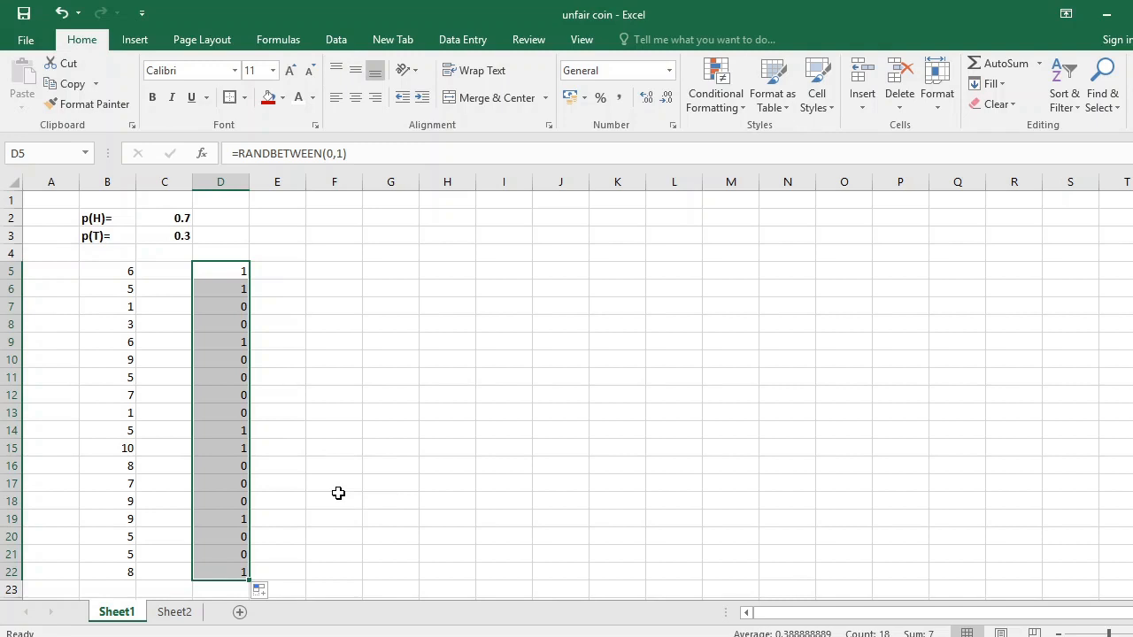
{"action": "left_click", "coordinate": [235, 308]}
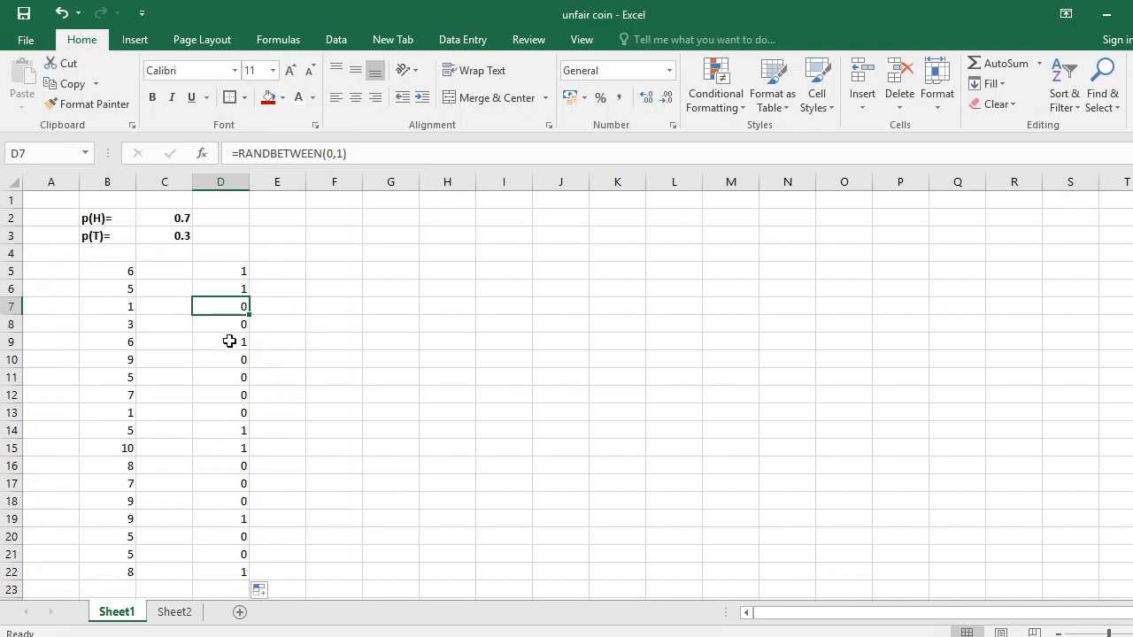
{"action": "left_click", "coordinate": [230, 342]}
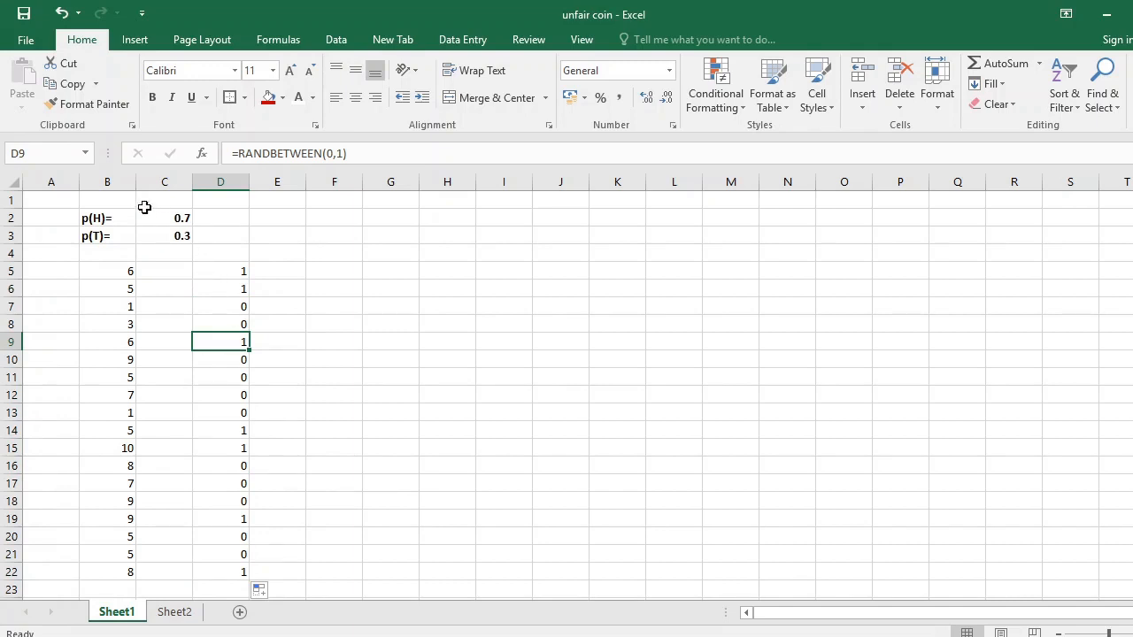
{"action": "left_click_drag", "start_coordinate": [112, 219], "coordinate": [162, 237]}
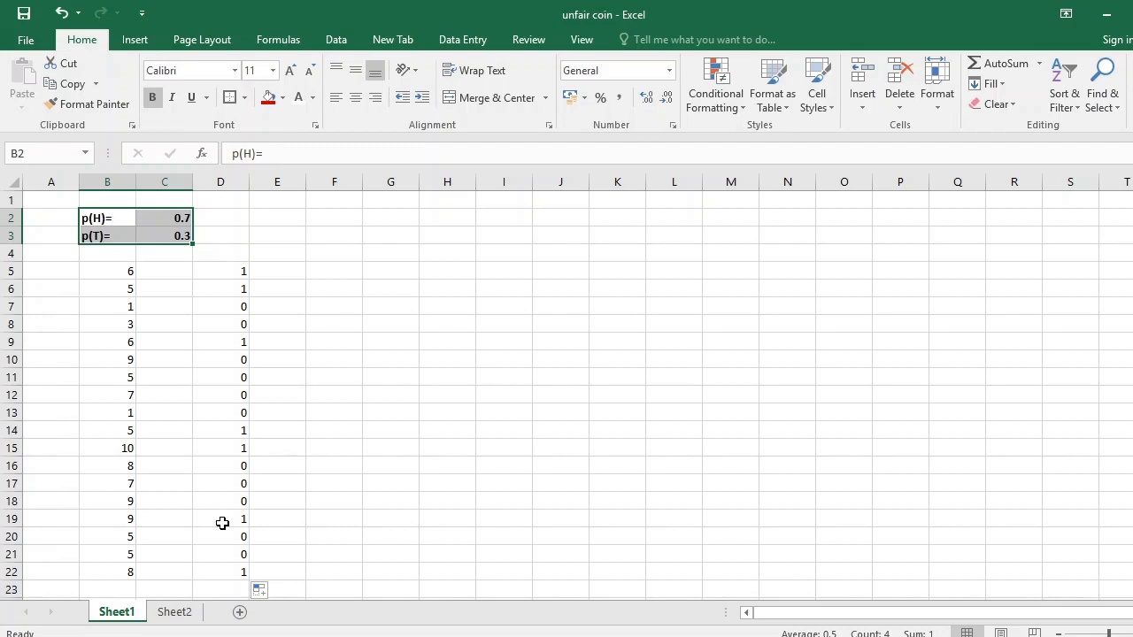
On Sheet2, begin an IF formula in C4 with the logical test RANDBETWEEN(1,10)<8.
{"action": "left_click", "coordinate": [179, 614]}
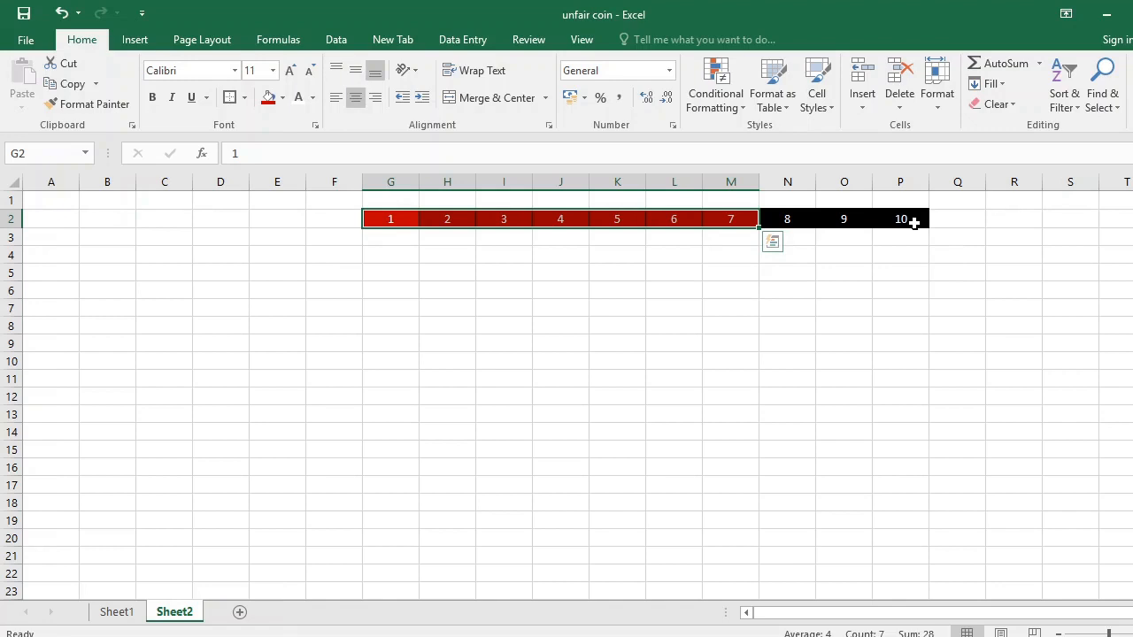
{"action": "left_click", "coordinate": [170, 257]}
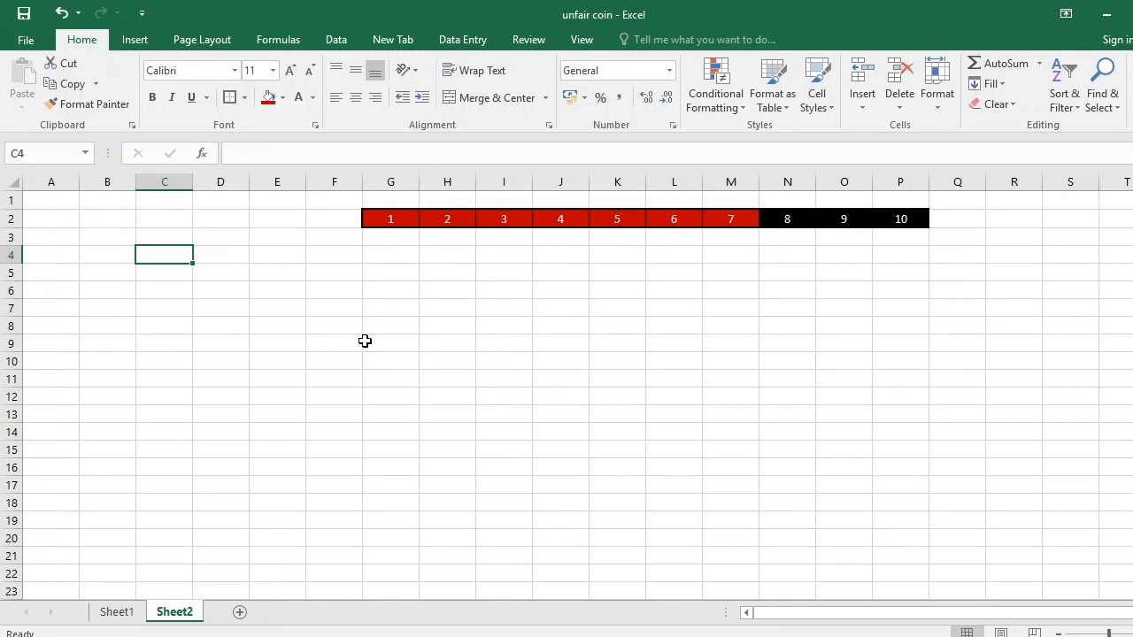
{"action": "type", "text": "="}
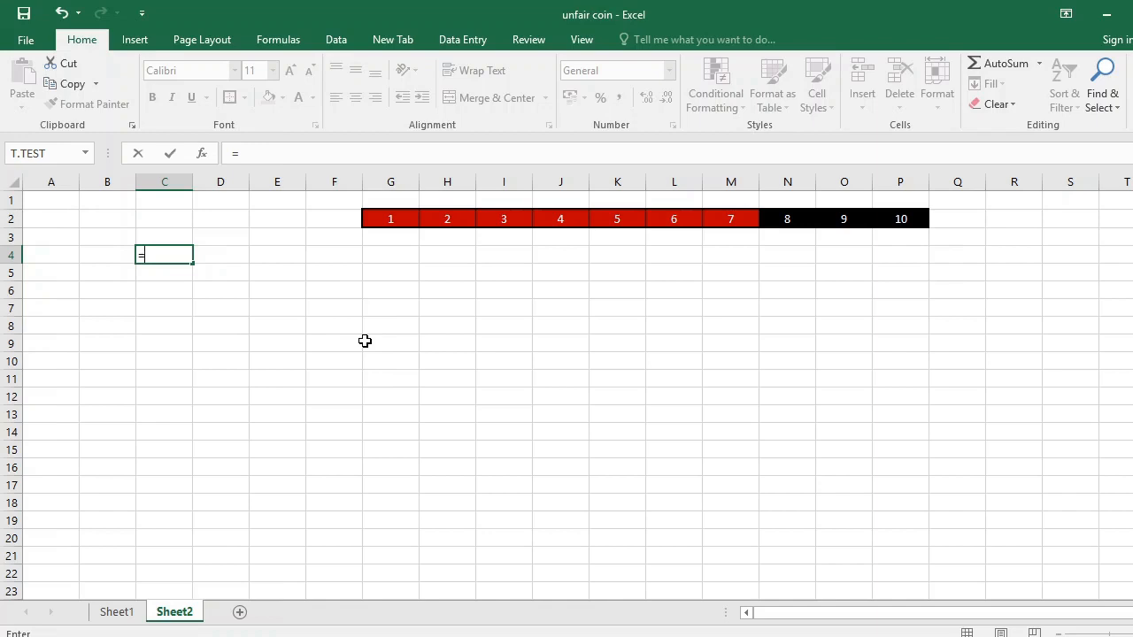
{"action": "type", "text": "IF("}
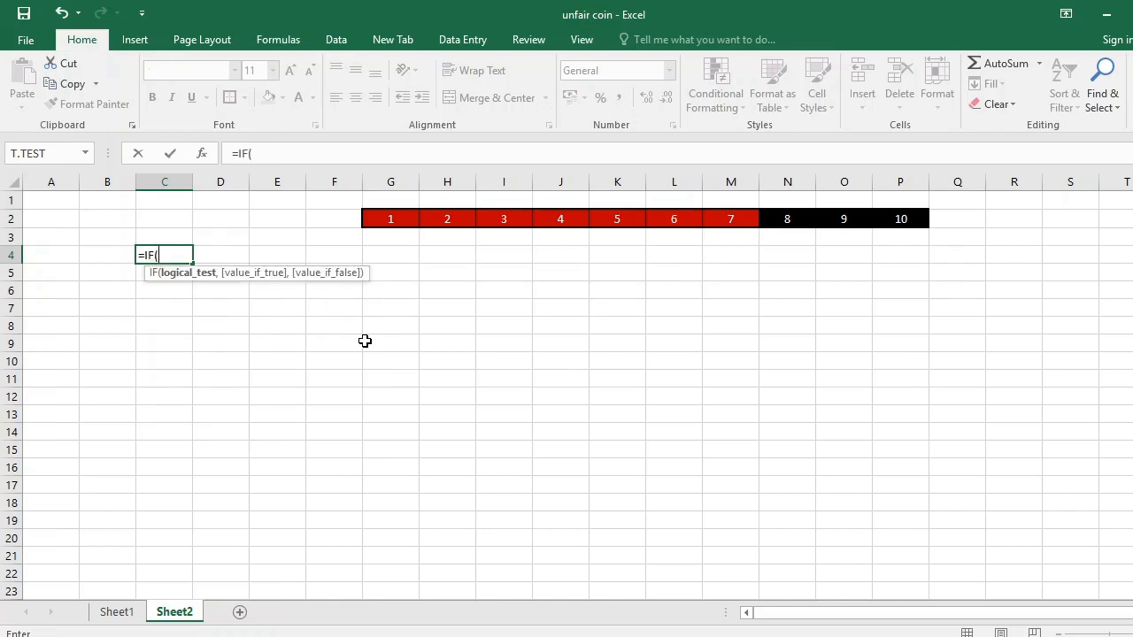
{"action": "type", "text": "RANDBE"}
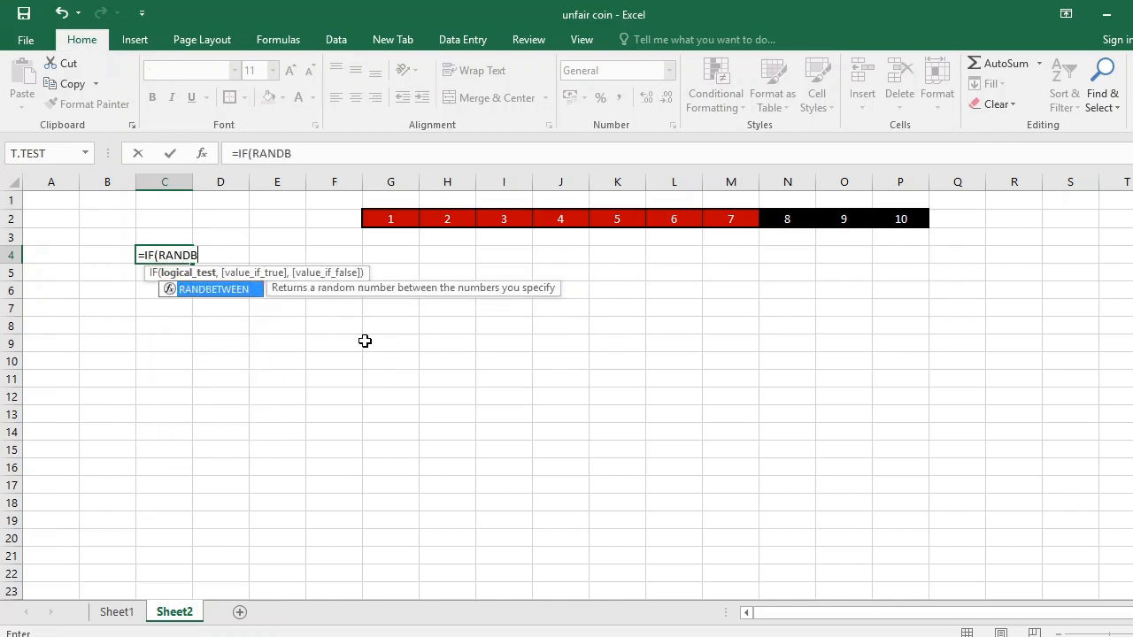
{"action": "double_click", "coordinate": [235, 297]}
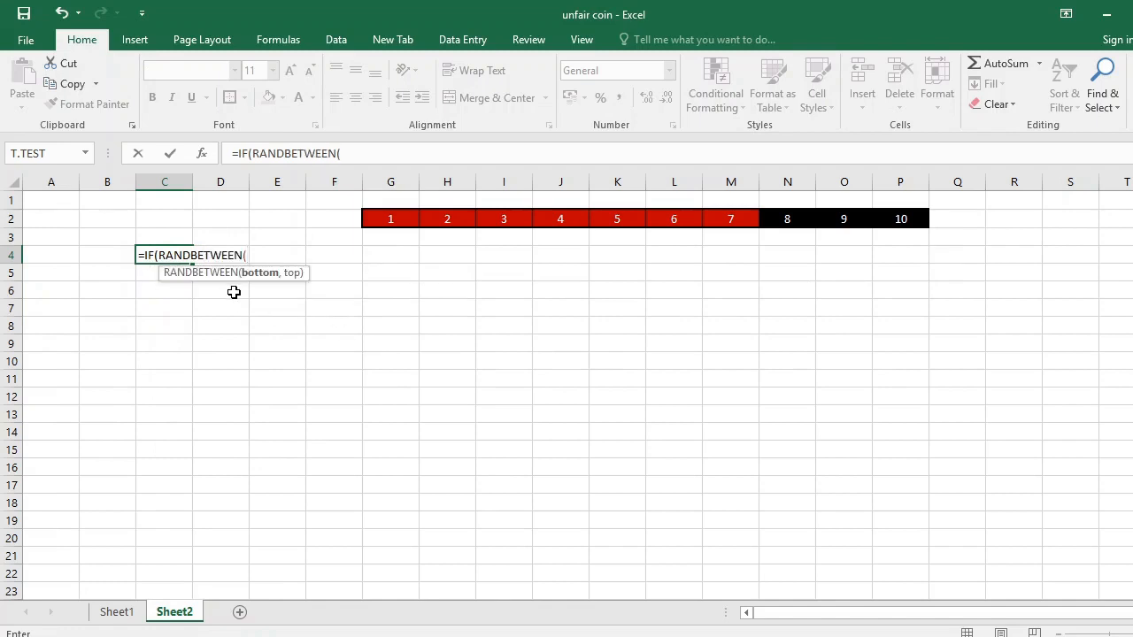
{"action": "type", "text": "1,10)"}
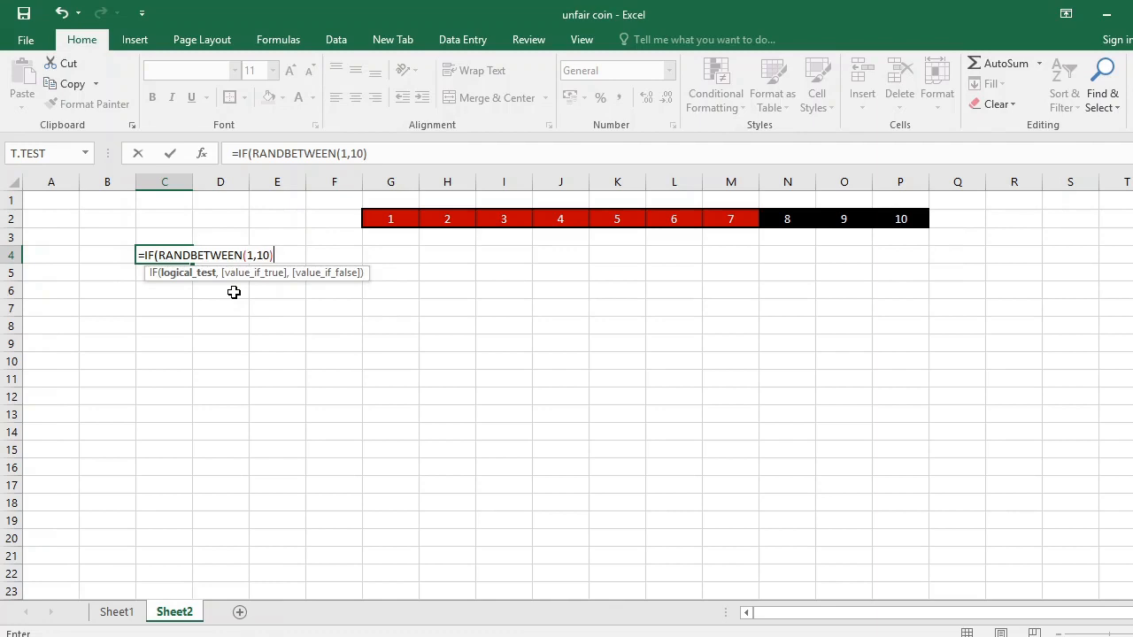
{"action": "type", "text": "<8,"}
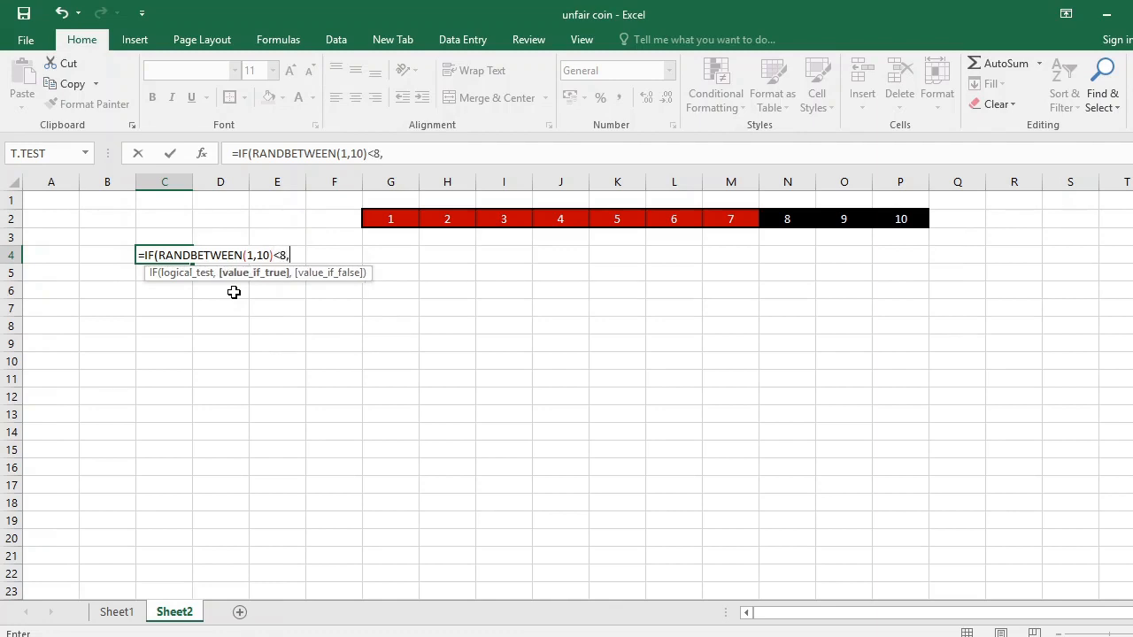
{"action": "type", "text": " \"H\","}
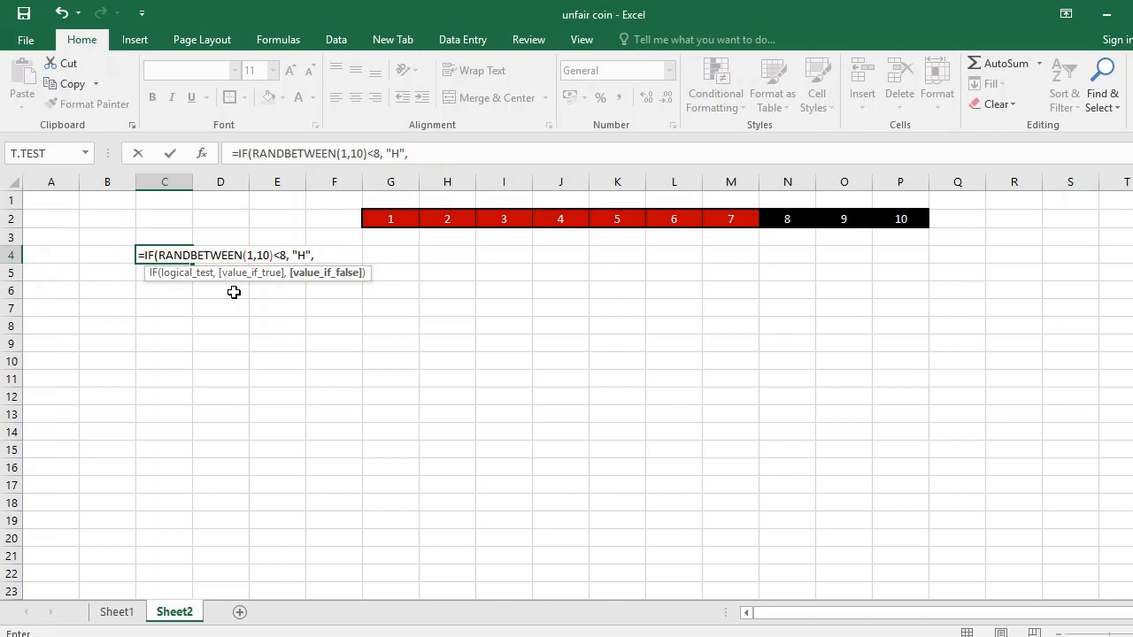
Complete the C4 formula to return "H" if true and "T" if false, and fill it down to C21.
{"action": "type", "text": "\"T\")"}
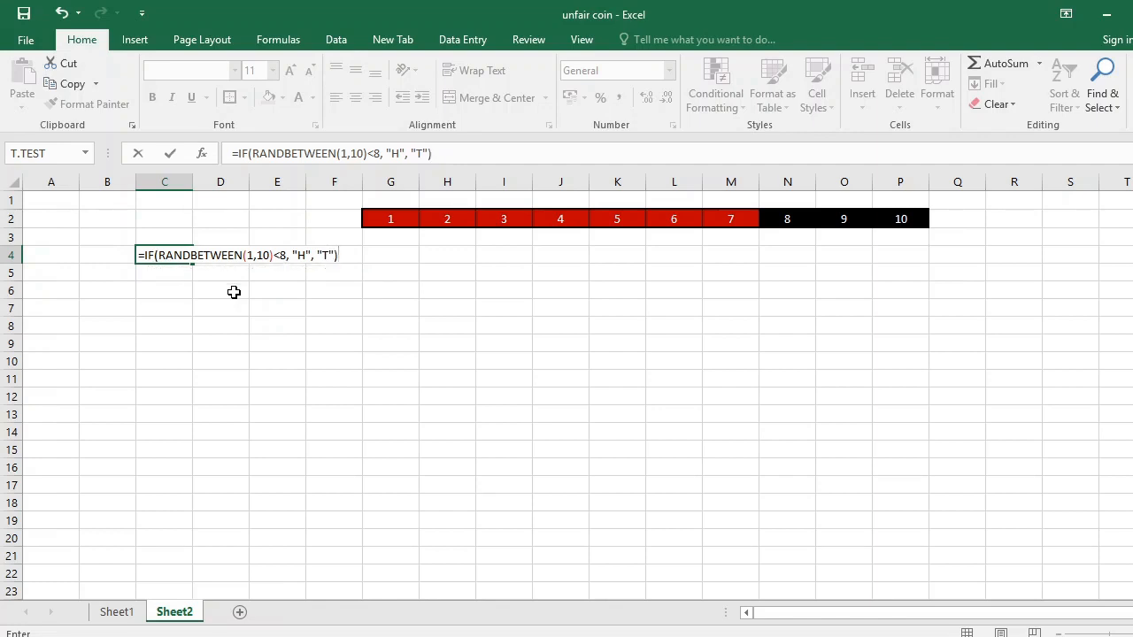
{"action": "key", "text": "Return"}
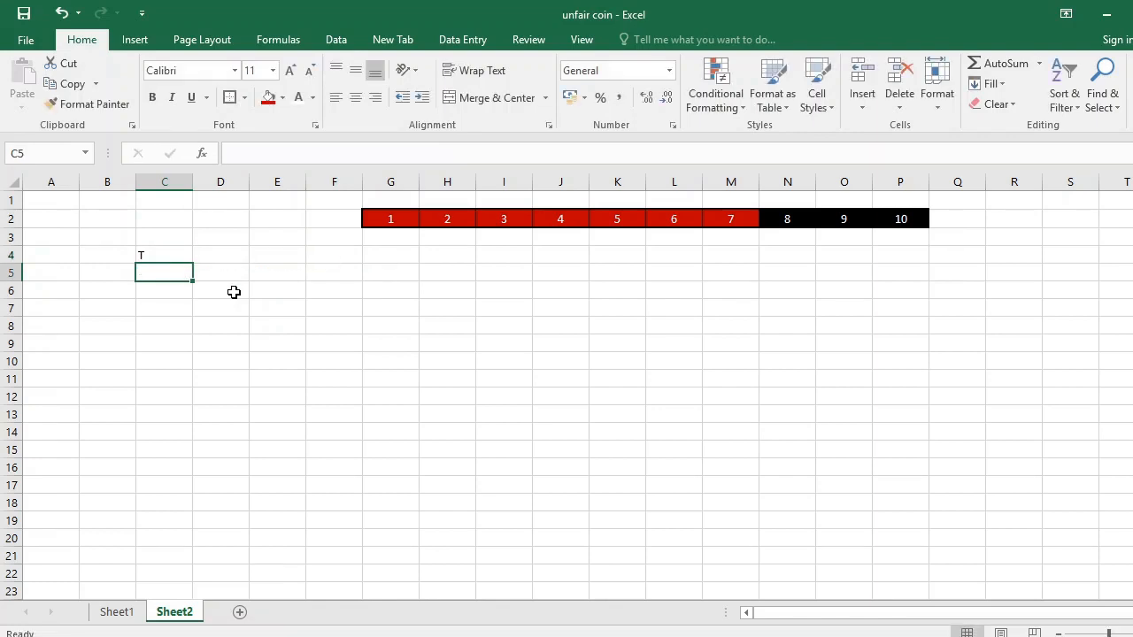
{"action": "left_click", "coordinate": [175, 256]}
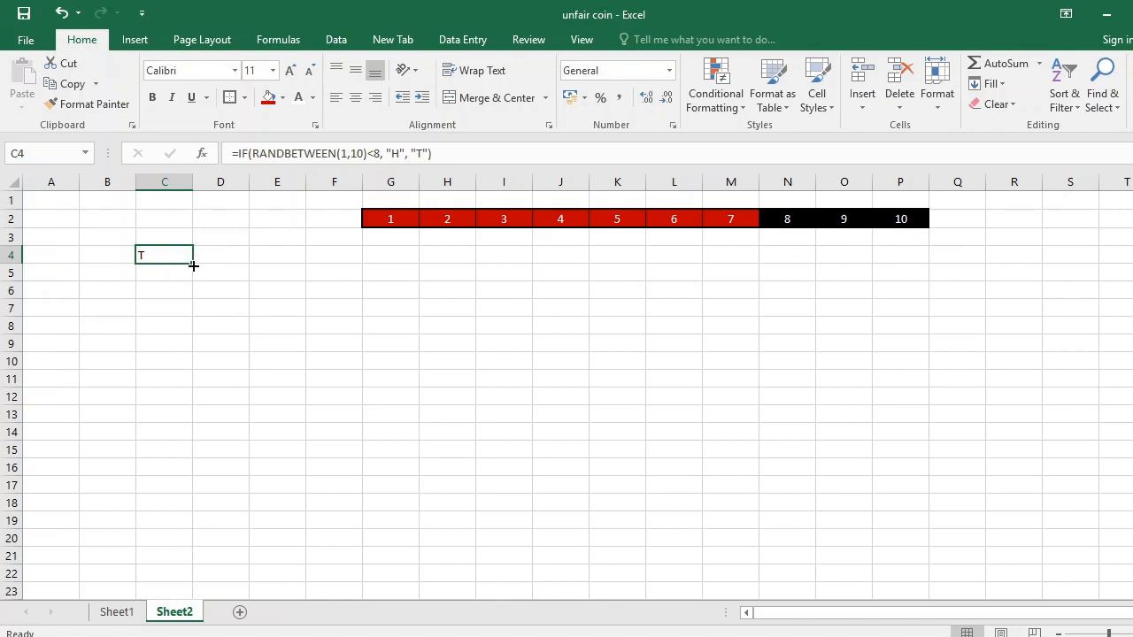
{"action": "left_click_drag", "start_coordinate": [193, 265], "coordinate": [205, 567]}
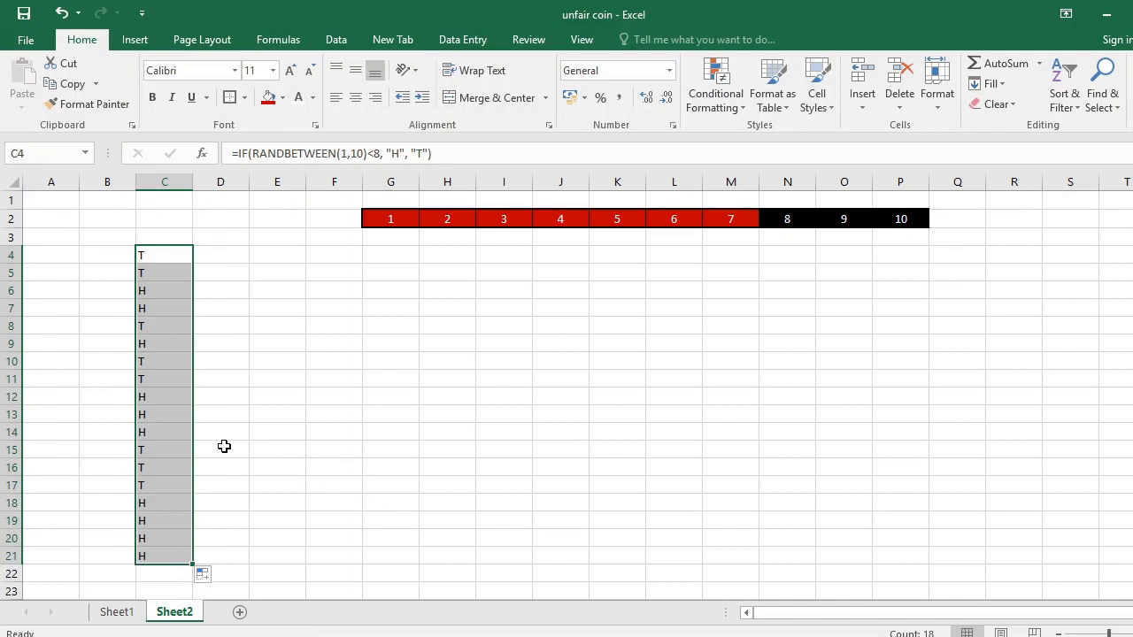
{"action": "left_click", "coordinate": [159, 427]}
{"action": "left_click", "coordinate": [160, 415]}
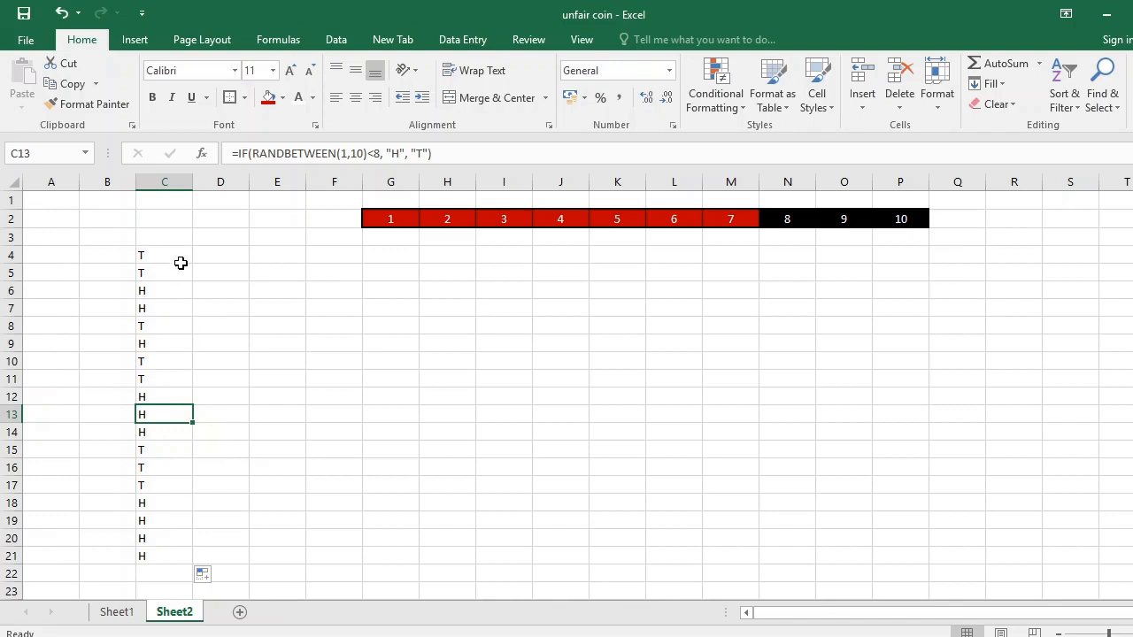
{"action": "left_click_drag", "start_coordinate": [180, 258], "coordinate": [178, 554]}
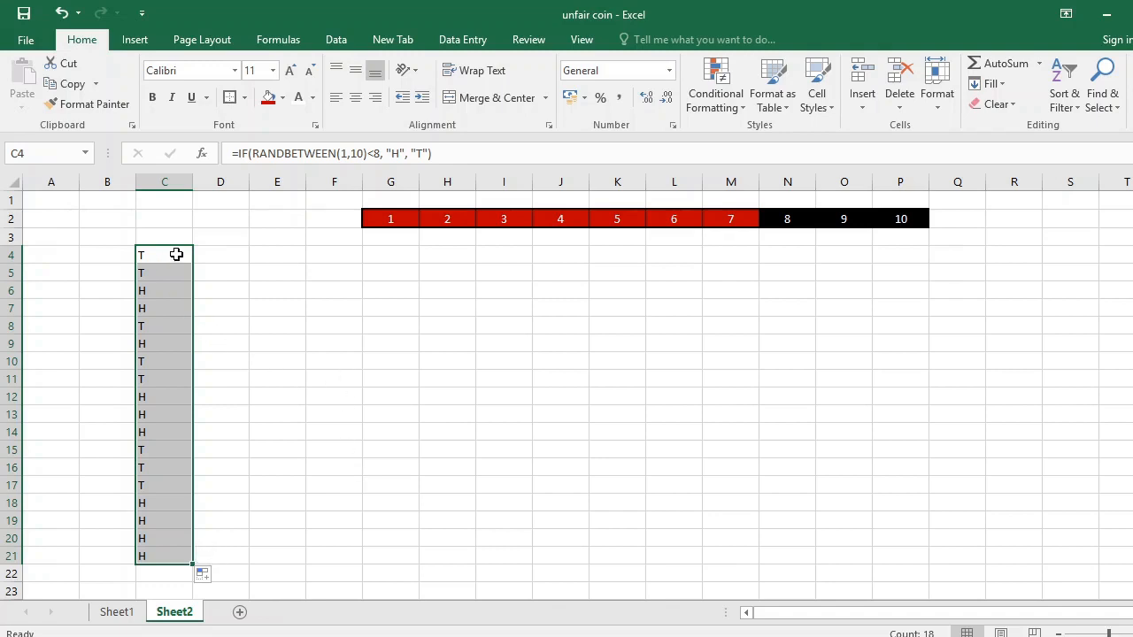
{"action": "left_click", "coordinate": [204, 254]}
{"action": "left_click_drag", "start_coordinate": [173, 256], "coordinate": [169, 551]}
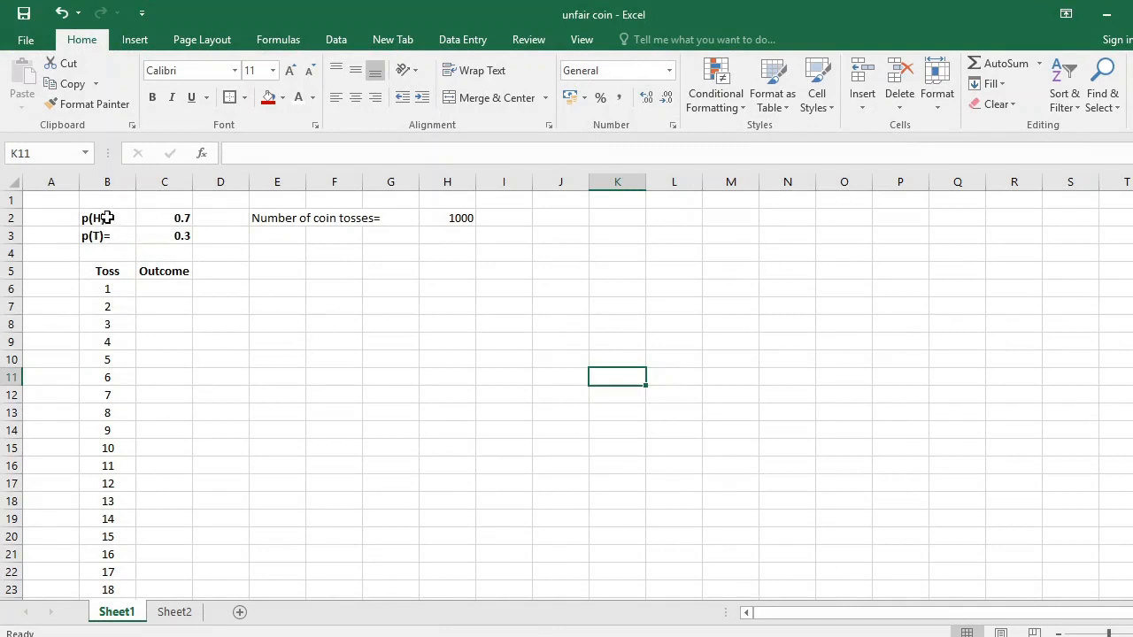
{"action": "left_click_drag", "start_coordinate": [106, 219], "coordinate": [178, 248]}
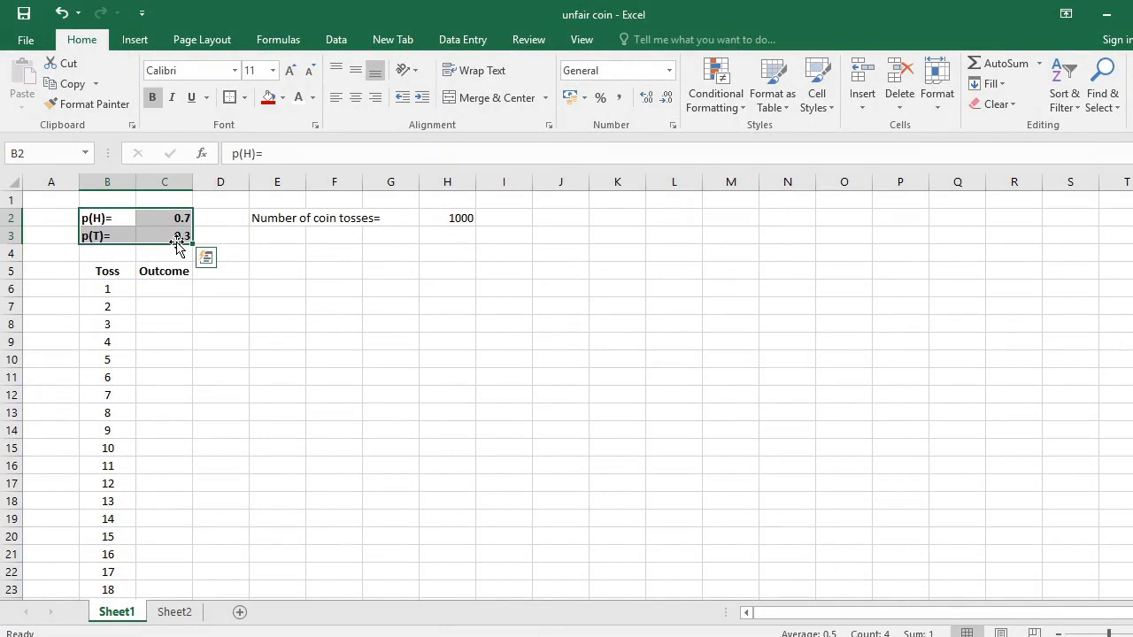
Examine the number of coin tosses, the Toss and Outcome headers, and the Toss column down to its last row on Sheet1, then select C6.
{"action": "left_click_drag", "start_coordinate": [278, 221], "coordinate": [434, 219]}
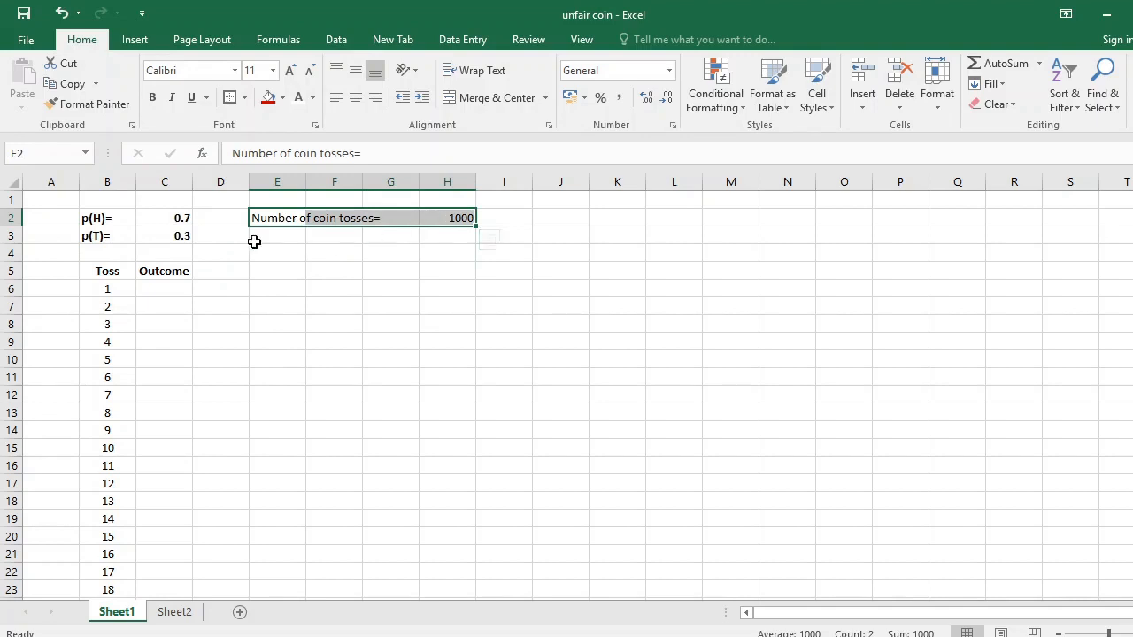
{"action": "left_click_drag", "start_coordinate": [121, 266], "coordinate": [147, 269]}
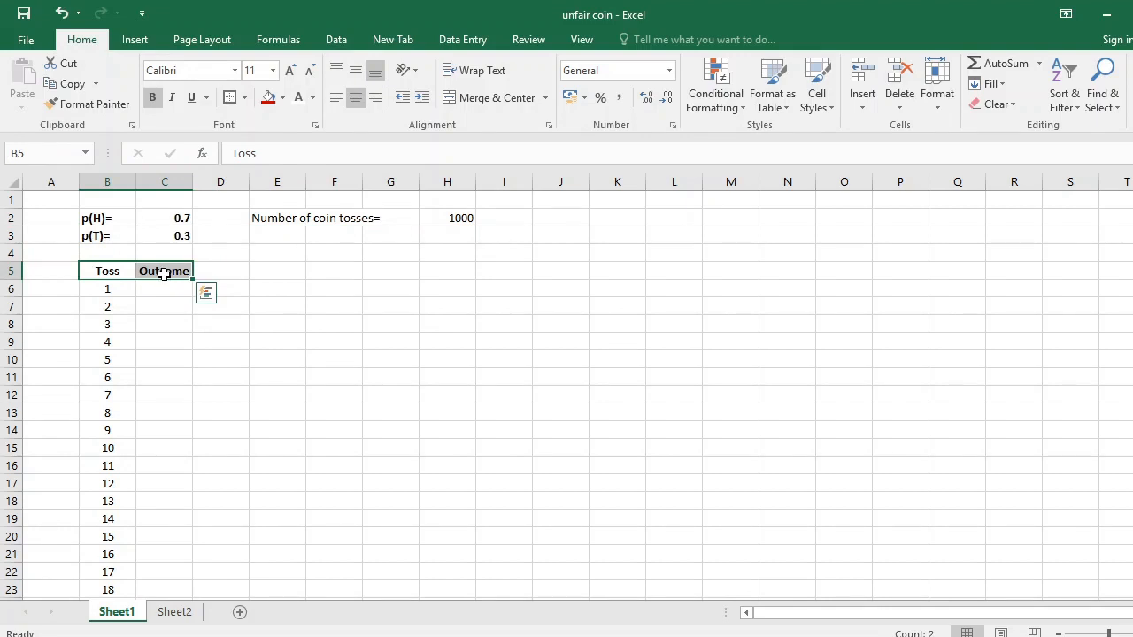
{"action": "left_click", "coordinate": [119, 292]}
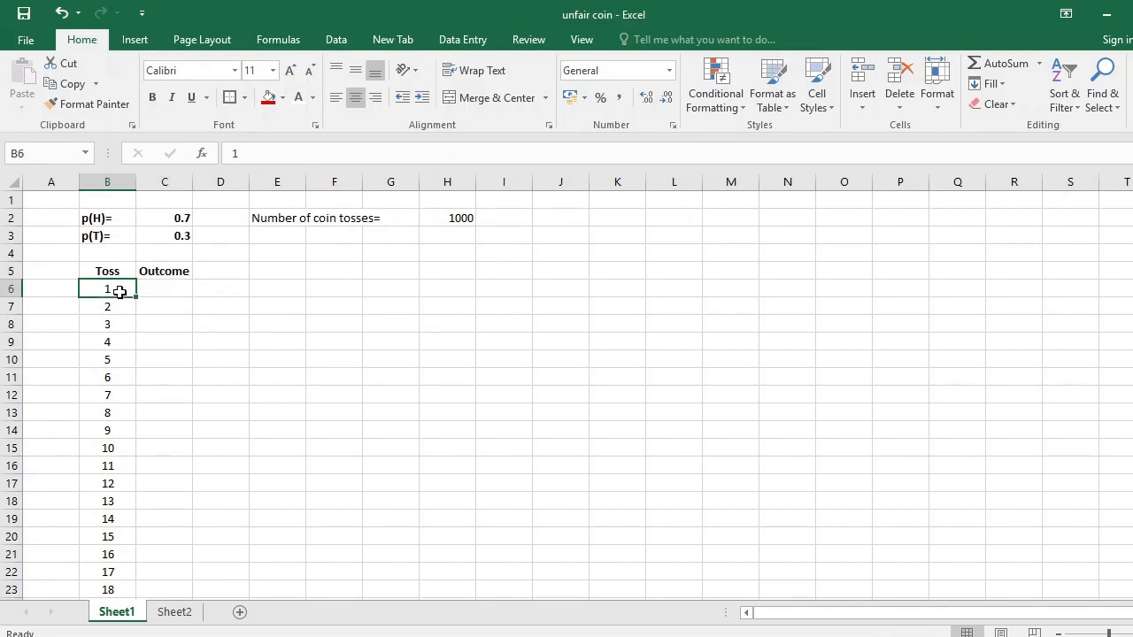
{"action": "key", "text": "ctrl+Down"}
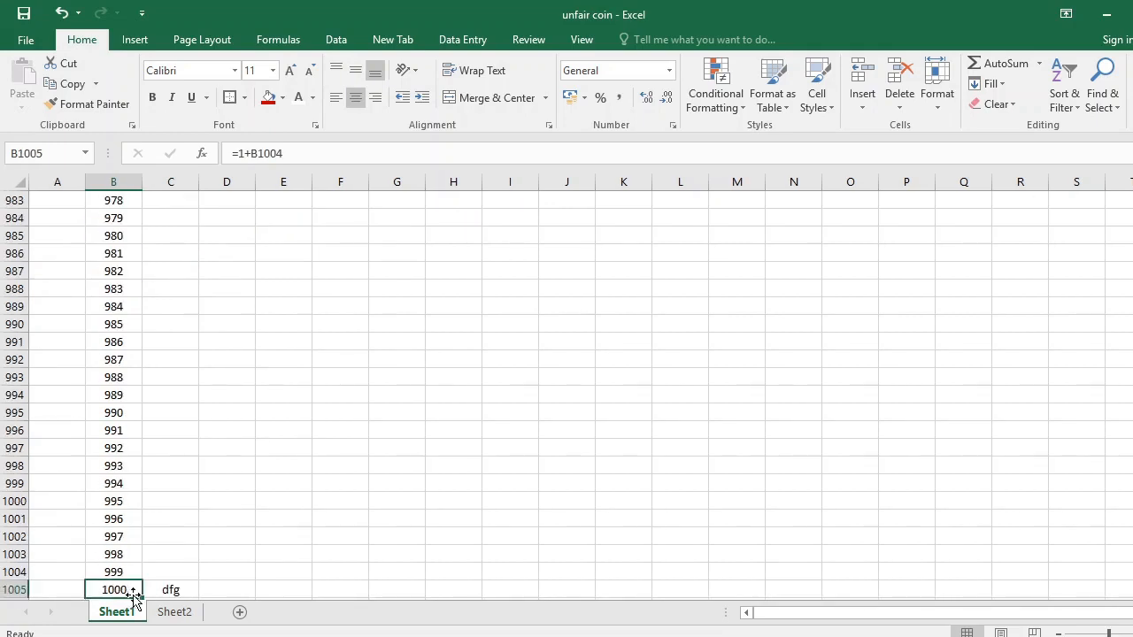
{"action": "scroll", "coordinate": [174, 465], "scroll_direction": "up", "scroll_amount": 2}
{"action": "scroll", "coordinate": [175, 466], "scroll_direction": "up", "scroll_amount": 3}
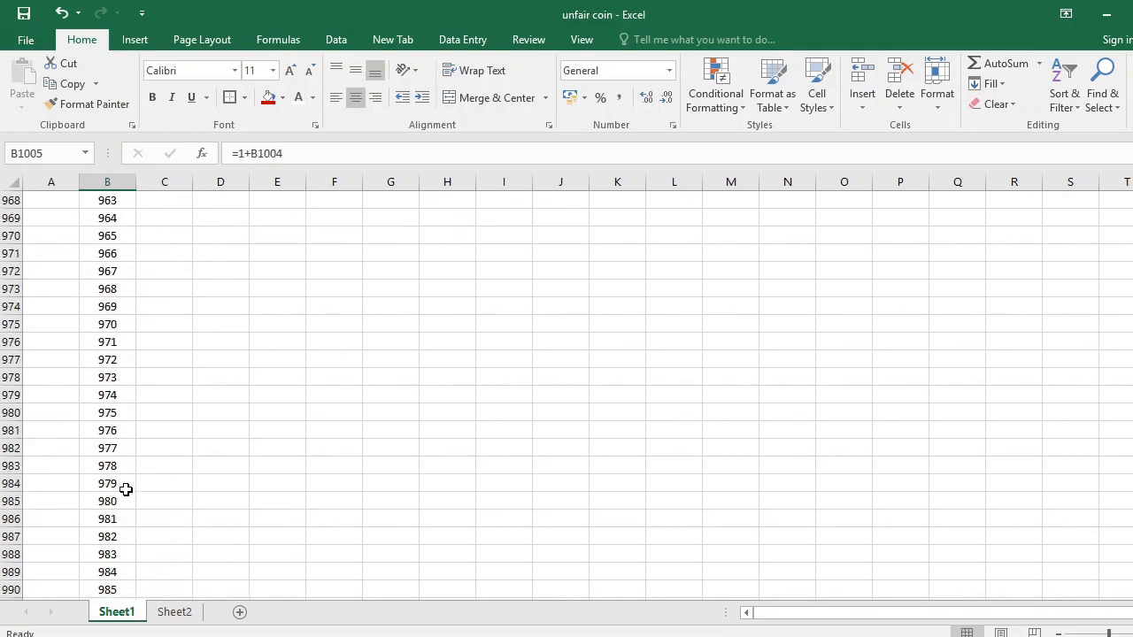
{"action": "left_click", "coordinate": [129, 484]}
{"action": "key", "text": "ctrl+Up"}
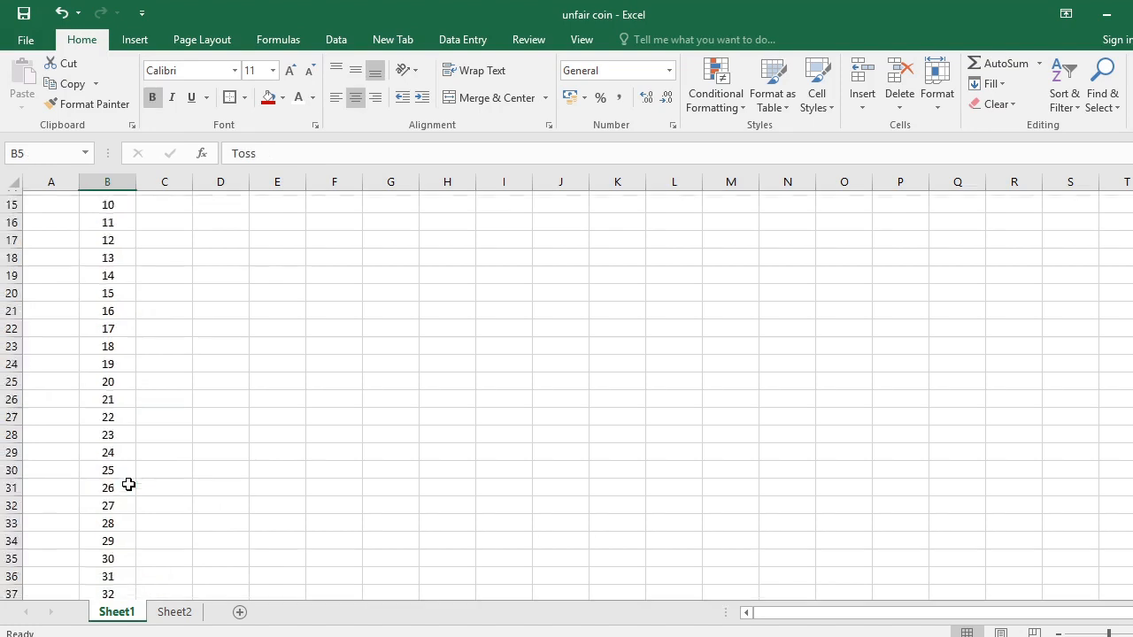
{"action": "key", "text": "Right"}
{"action": "key", "text": "Down"}
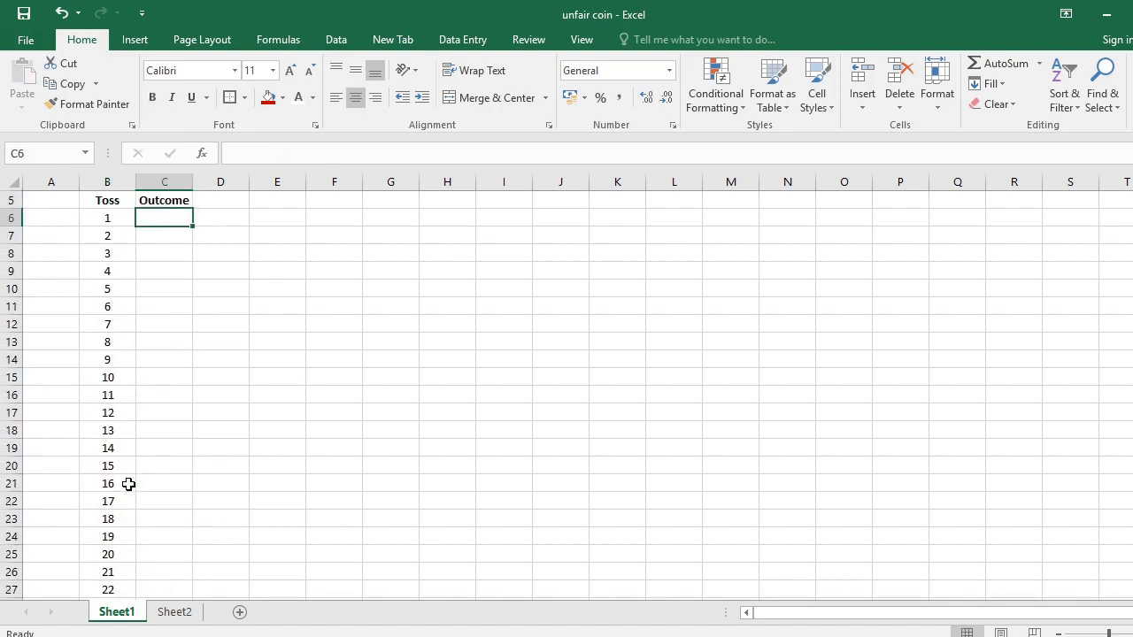
{"action": "type", "text": "="}
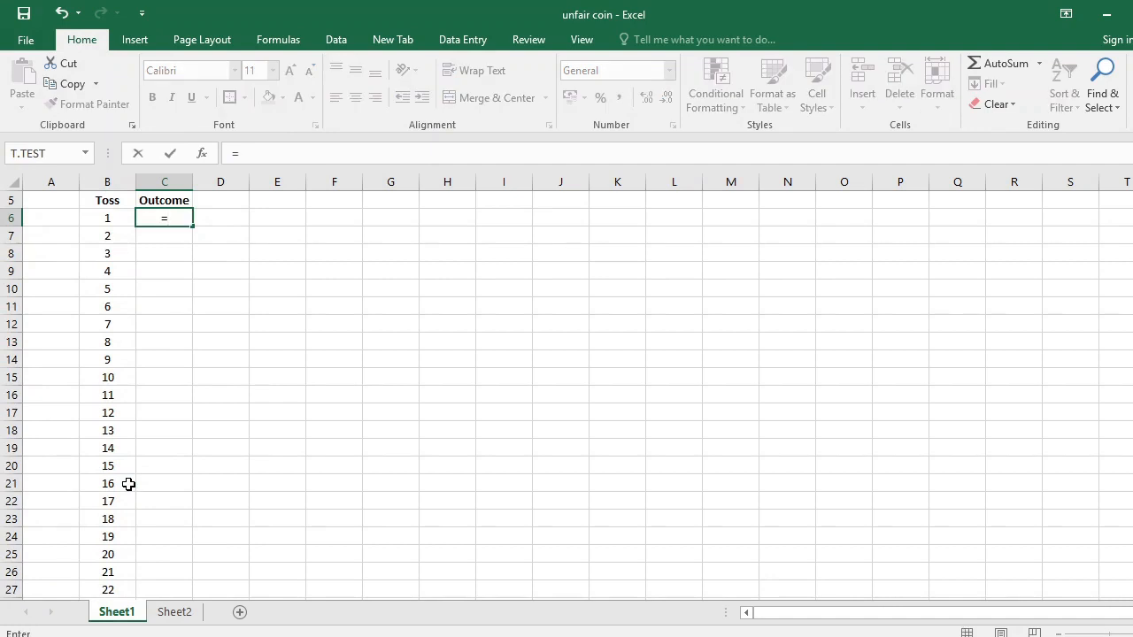
{"action": "type", "text": "RAND"}
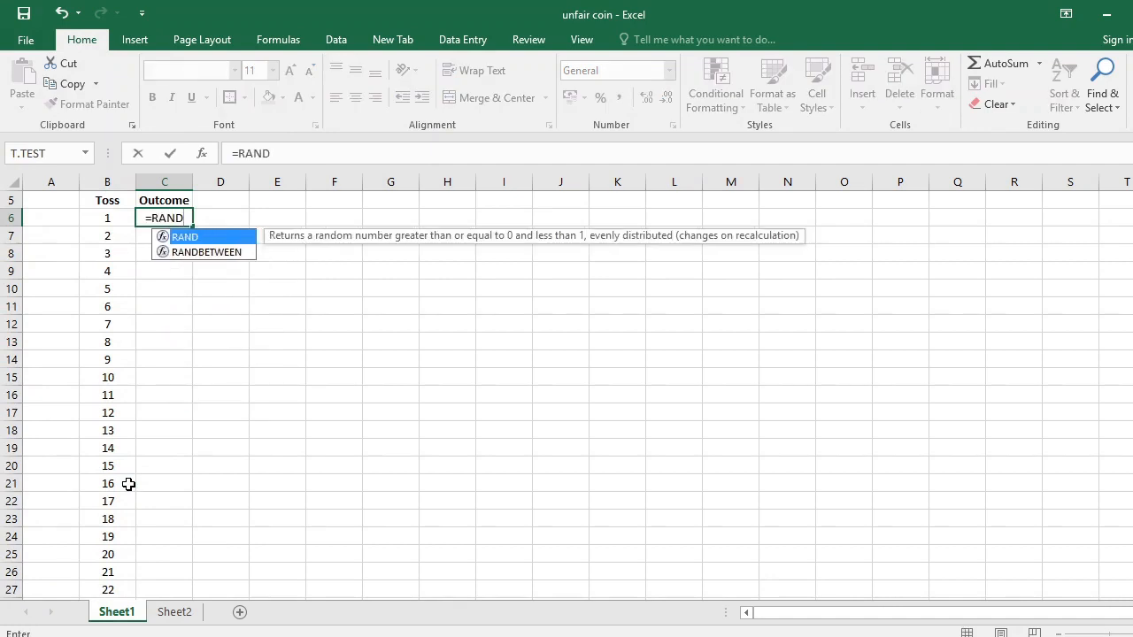
{"action": "key", "text": "BackSpace"}
{"action": "key", "text": "BackSpace"}
{"action": "key", "text": "BackSpace"}
{"action": "key", "text": "BackSpace"}
{"action": "key", "text": "BackSpace"}
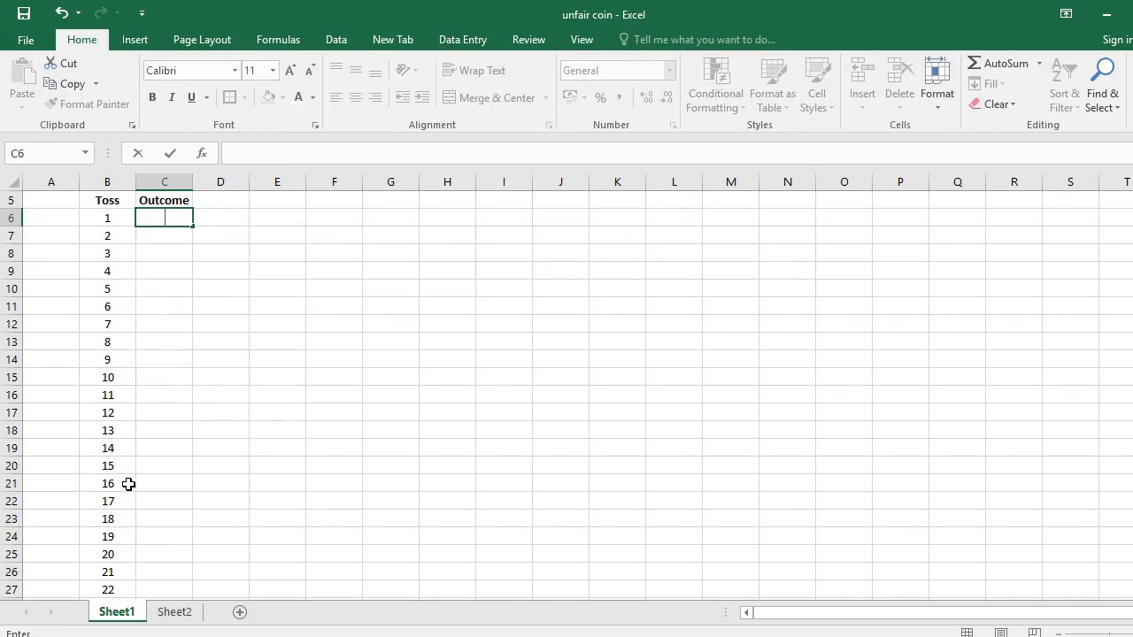
Begin an IF formula in C6 with the logical test RANDBETWEEN(1,10)<8.
{"action": "type", "text": "=IF"}
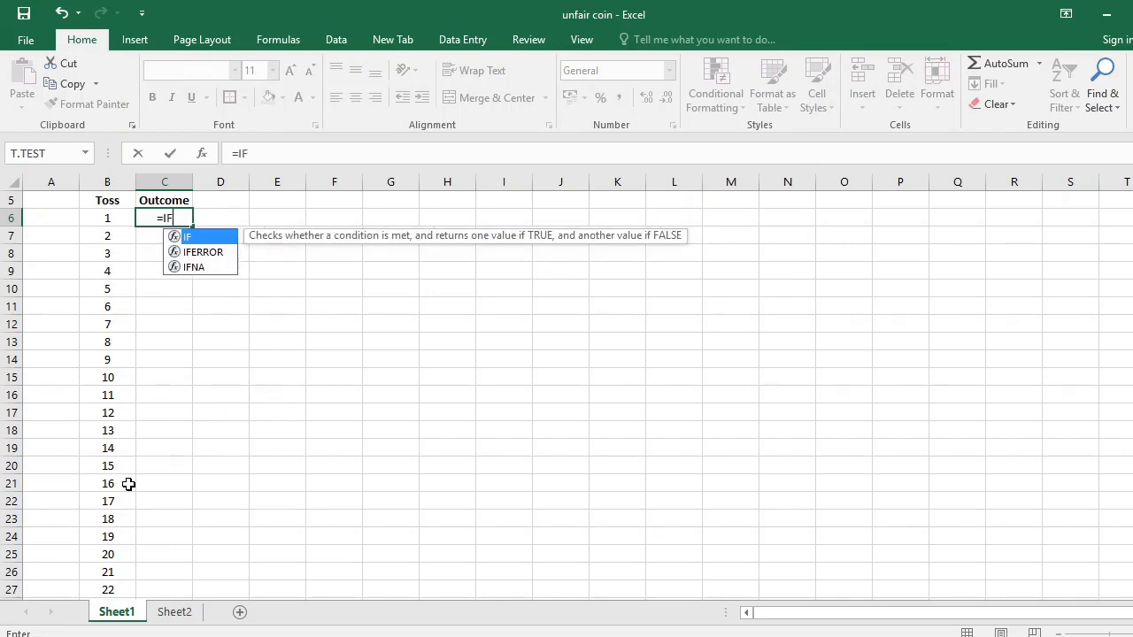
{"action": "type", "text": "(RAN"}
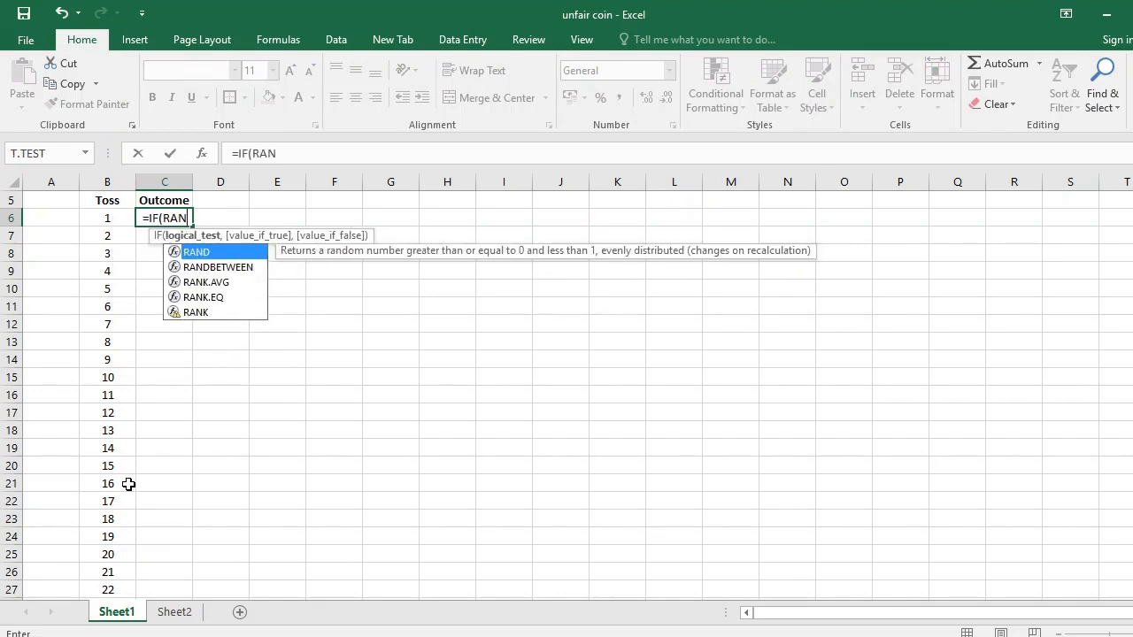
{"action": "type", "text": "D"}
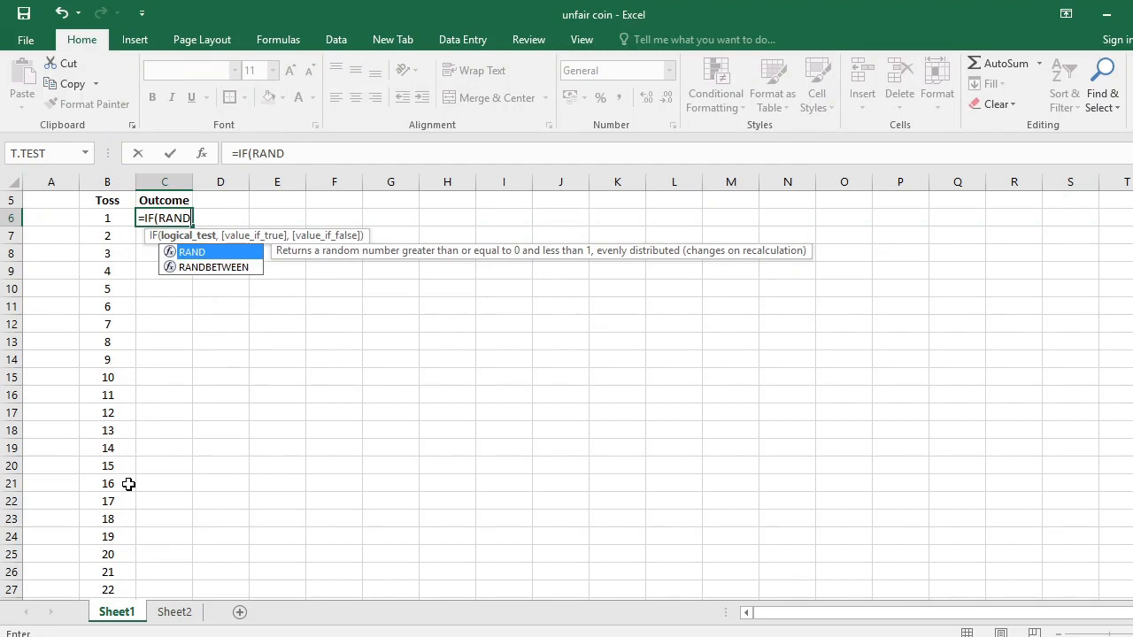
{"action": "double_click", "coordinate": [220, 268]}
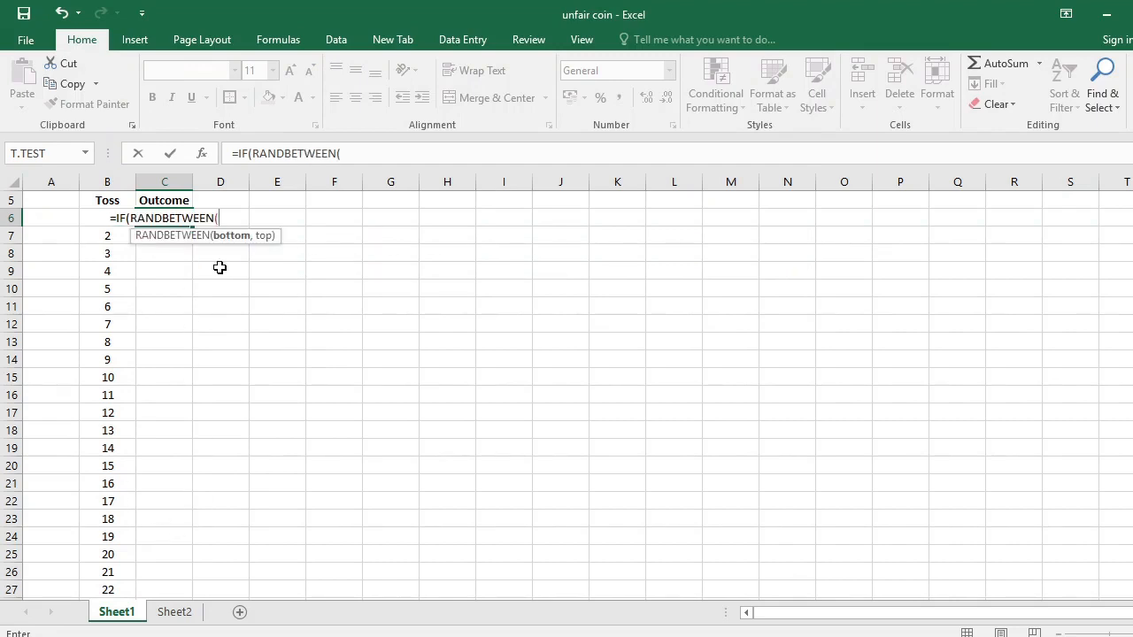
{"action": "type", "text": "1,10"}
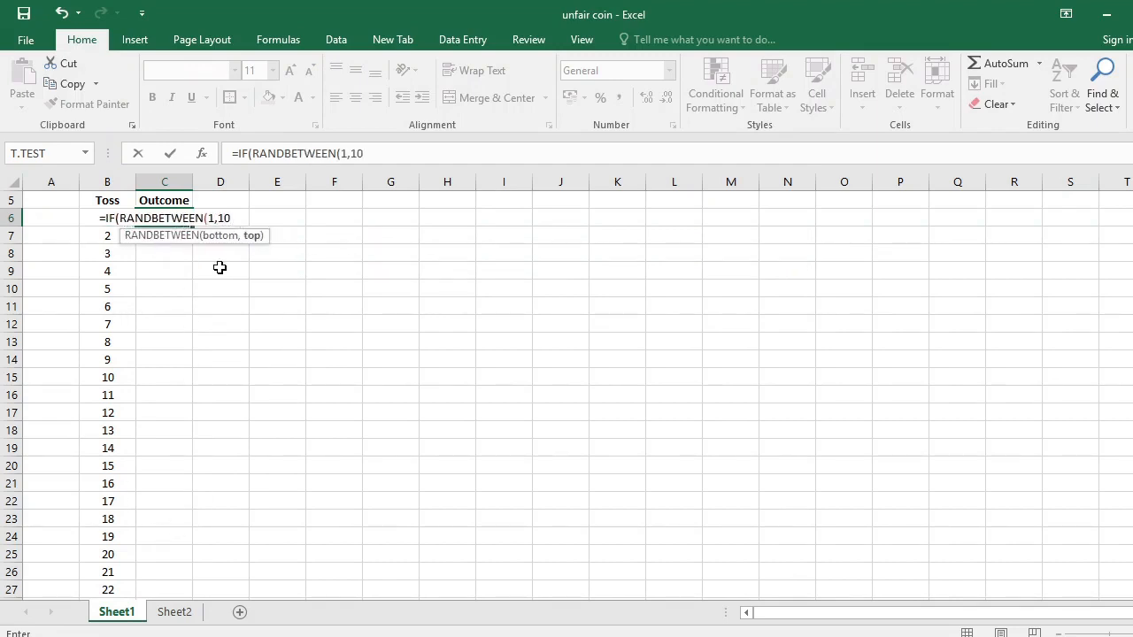
{"action": "type", "text": ")"}
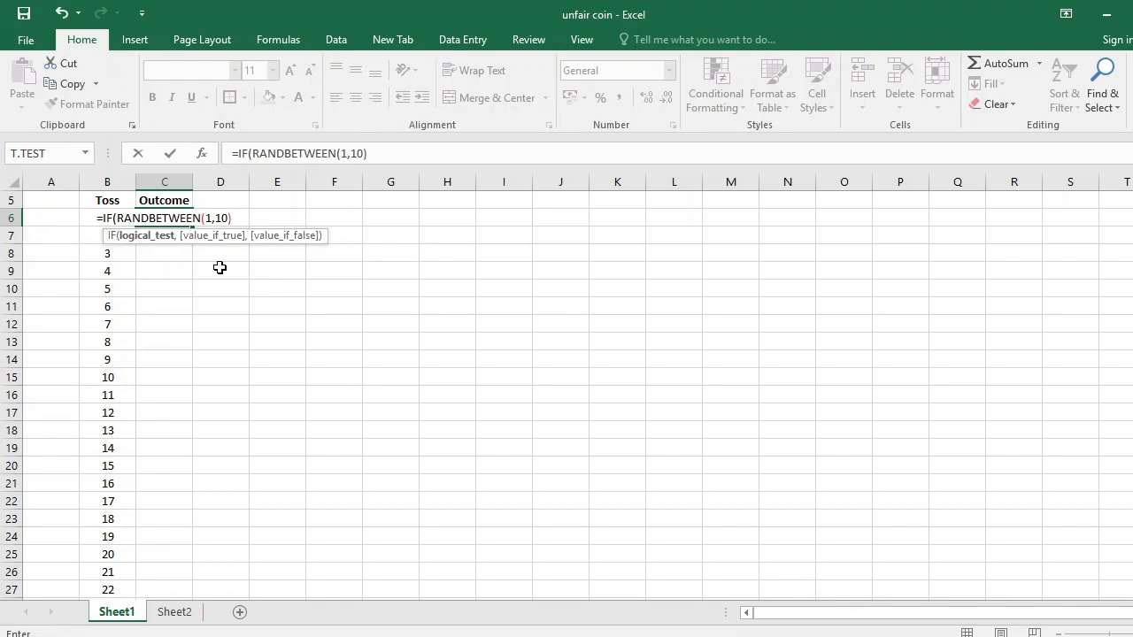
{"action": "type", "text": "<8,"}
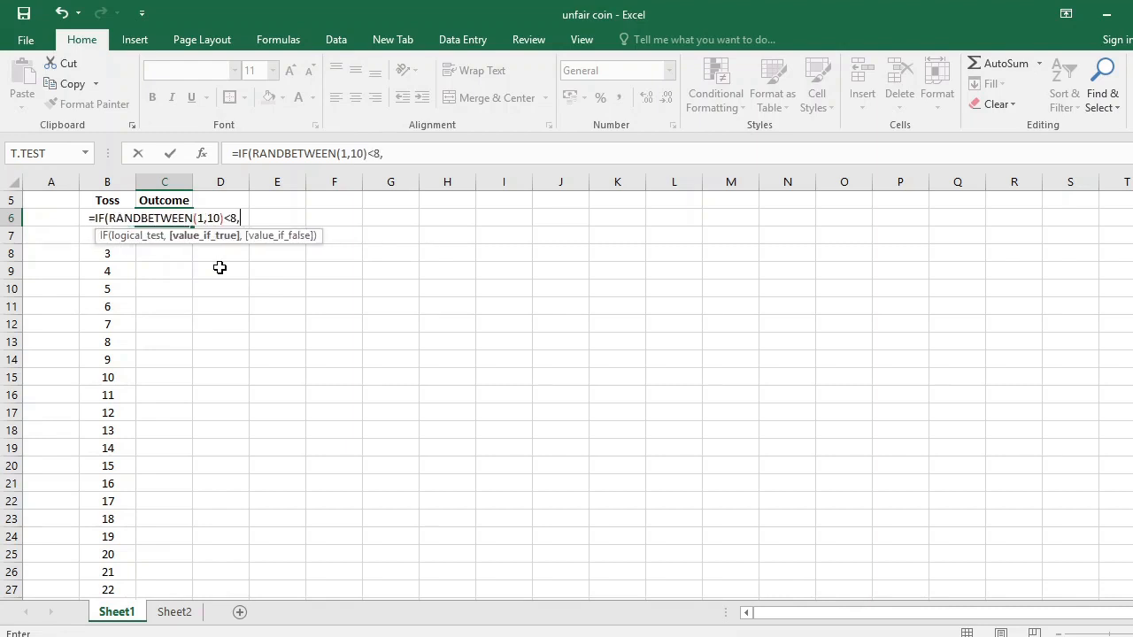
{"action": "type", "text": " \""}
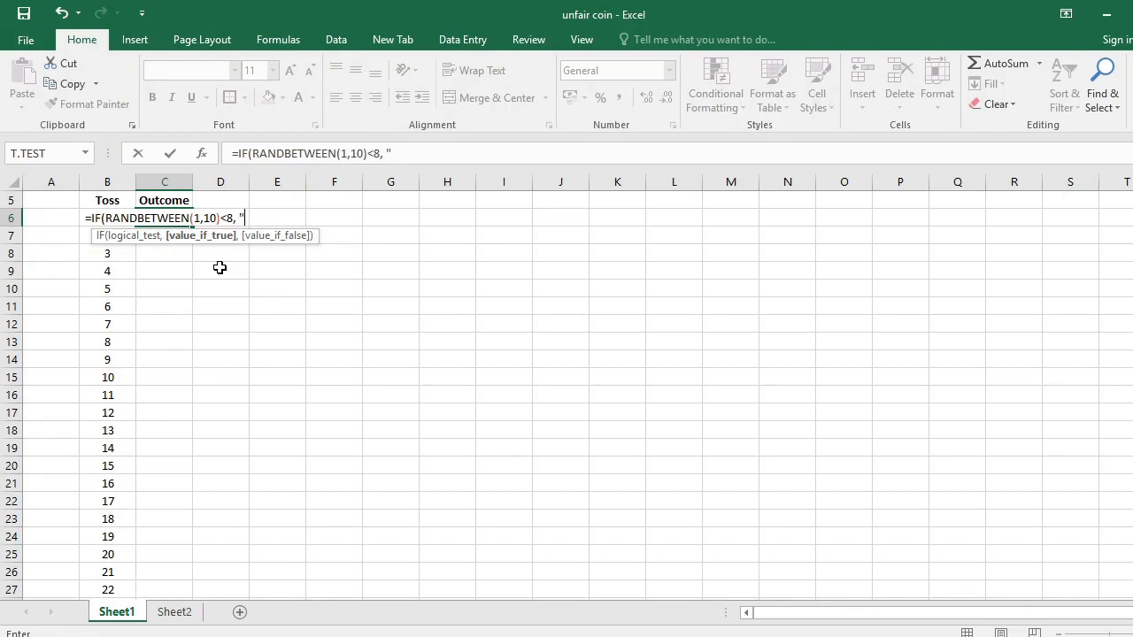
{"action": "type", "text": "H\""}
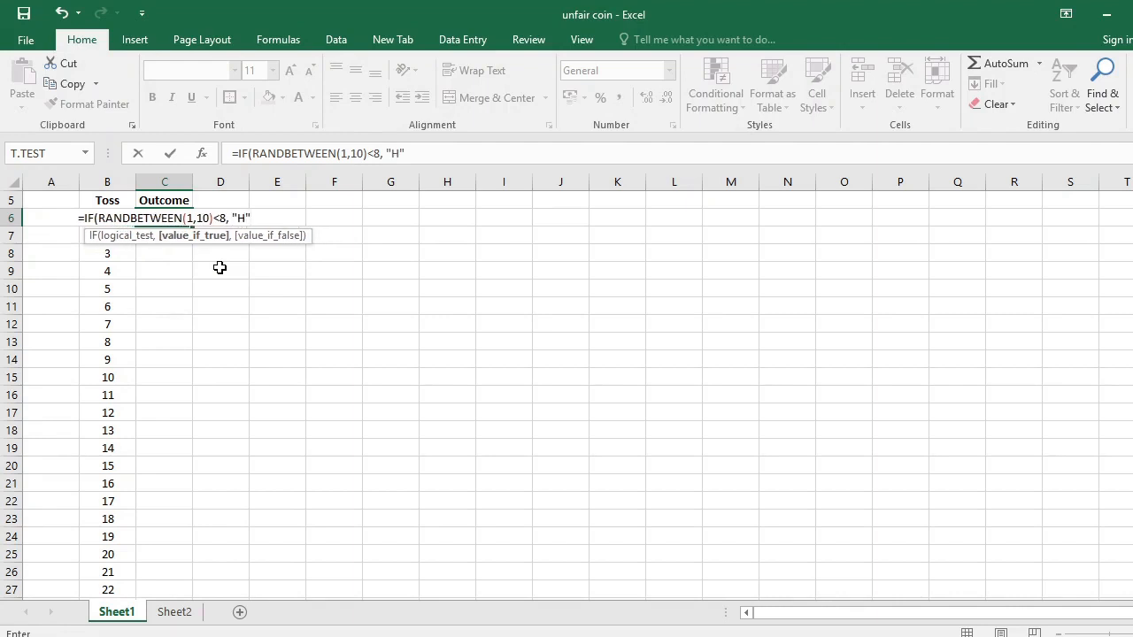
{"action": "type", "text": ", \""}
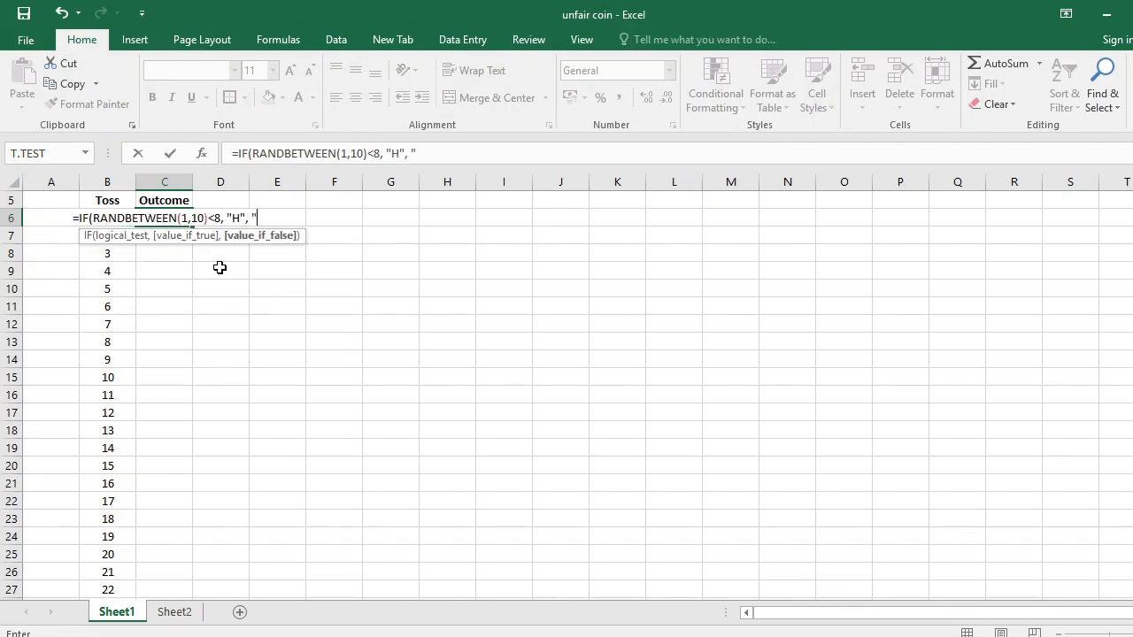
{"action": "type", "text": "T"}
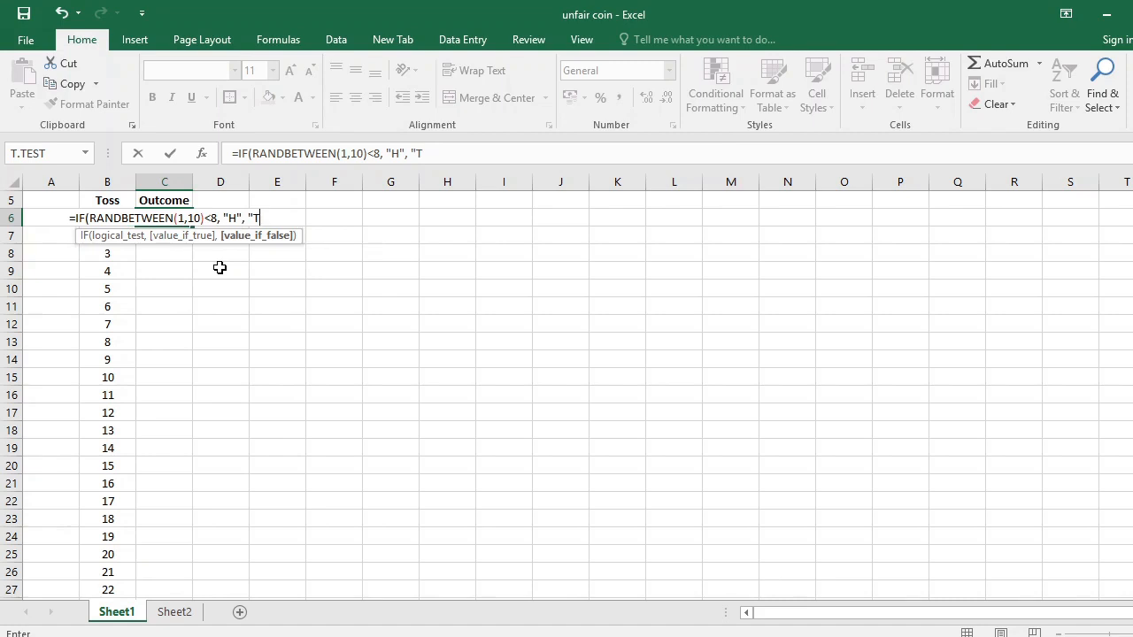
{"action": "type", "text": "\")"}
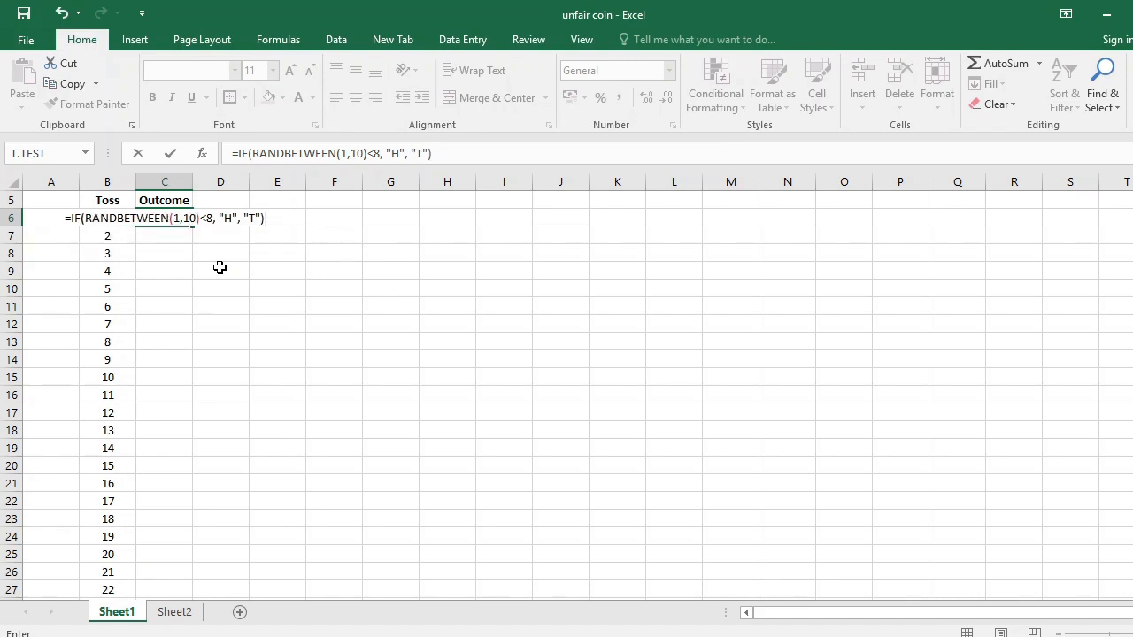
Complete the C6 formula to return "H" if true and "T" if false.
{"action": "key", "text": "Return"}
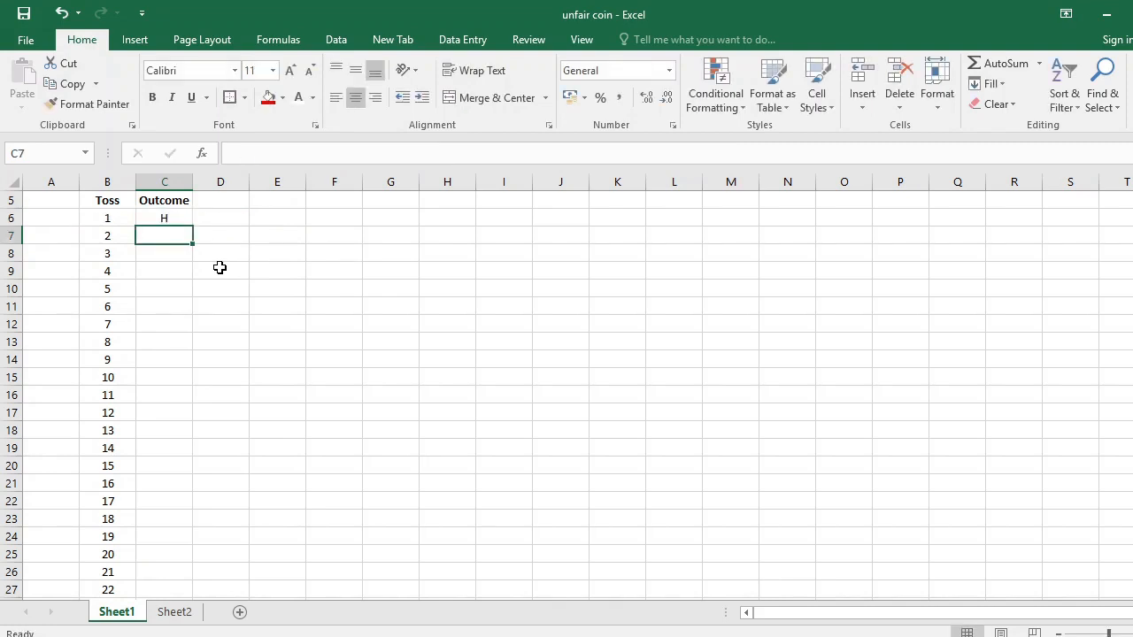
{"action": "left_click", "coordinate": [170, 219]}
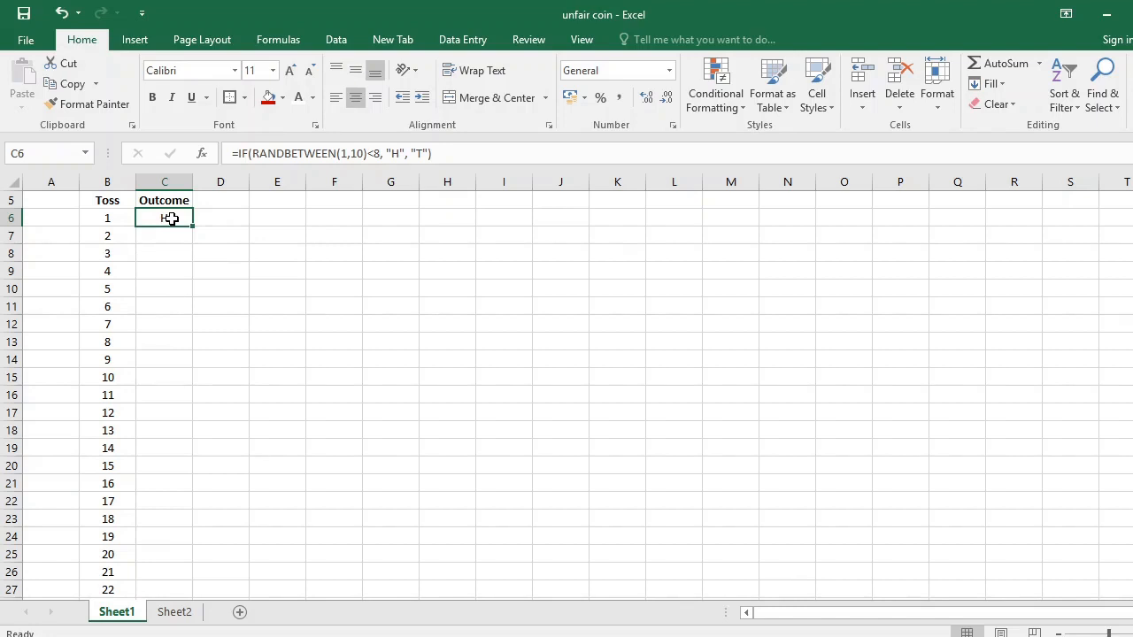
Enter the placeholder text fgfdfg in C1005, beside the last toss, and return to C6.
{"action": "left_click", "coordinate": [118, 218]}
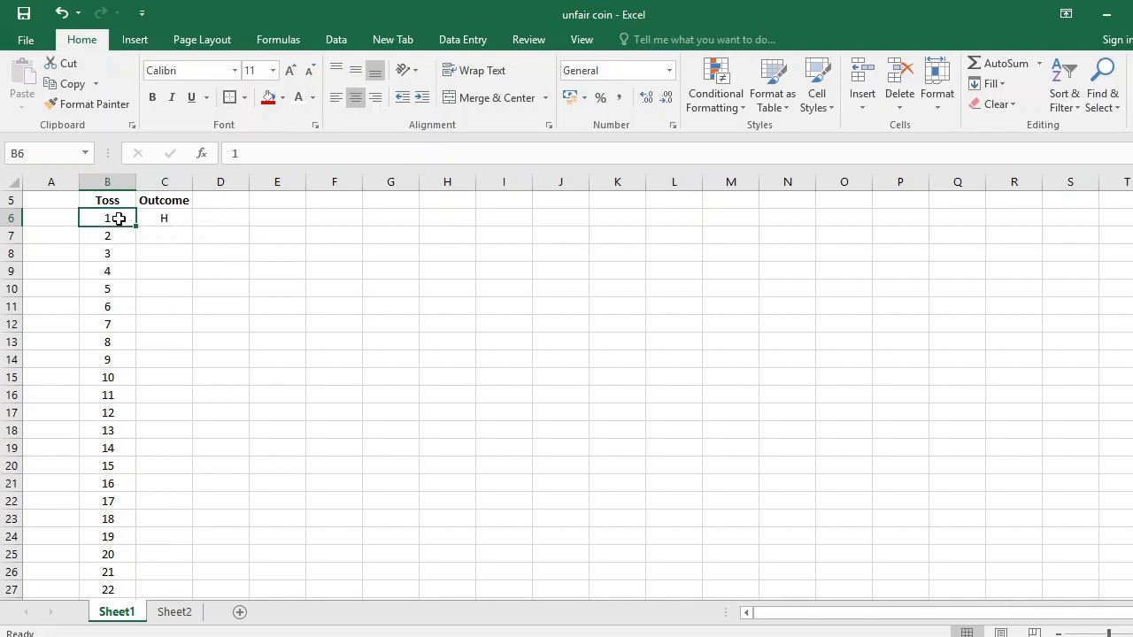
{"action": "key", "text": "ctrl+Down"}
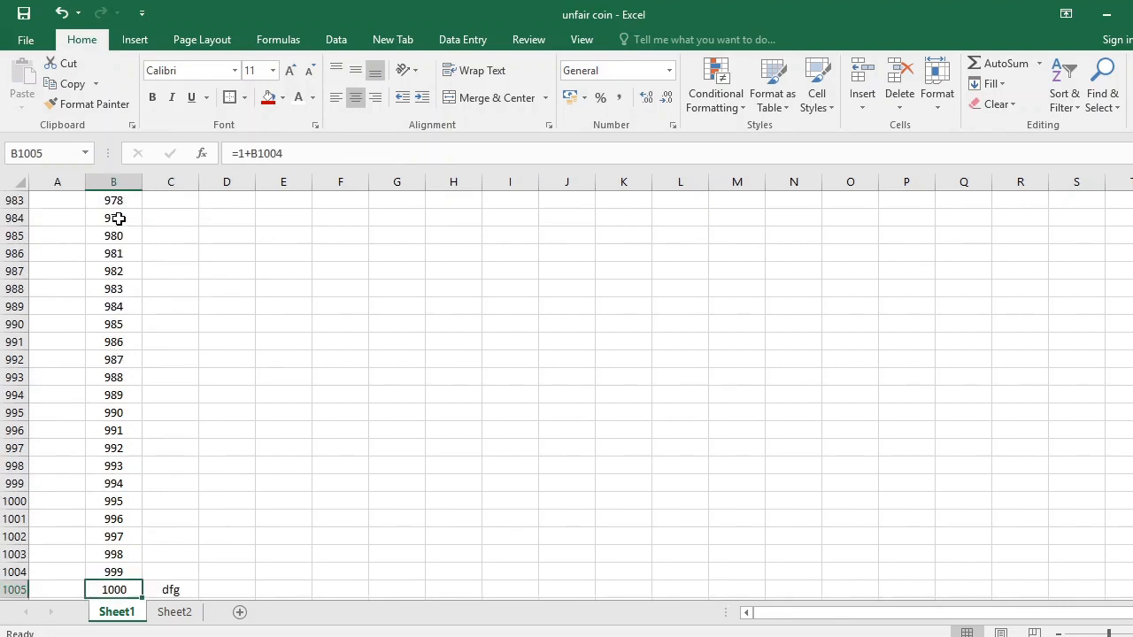
{"action": "key", "text": "Right"}
{"action": "type", "text": "fgfdfg"}
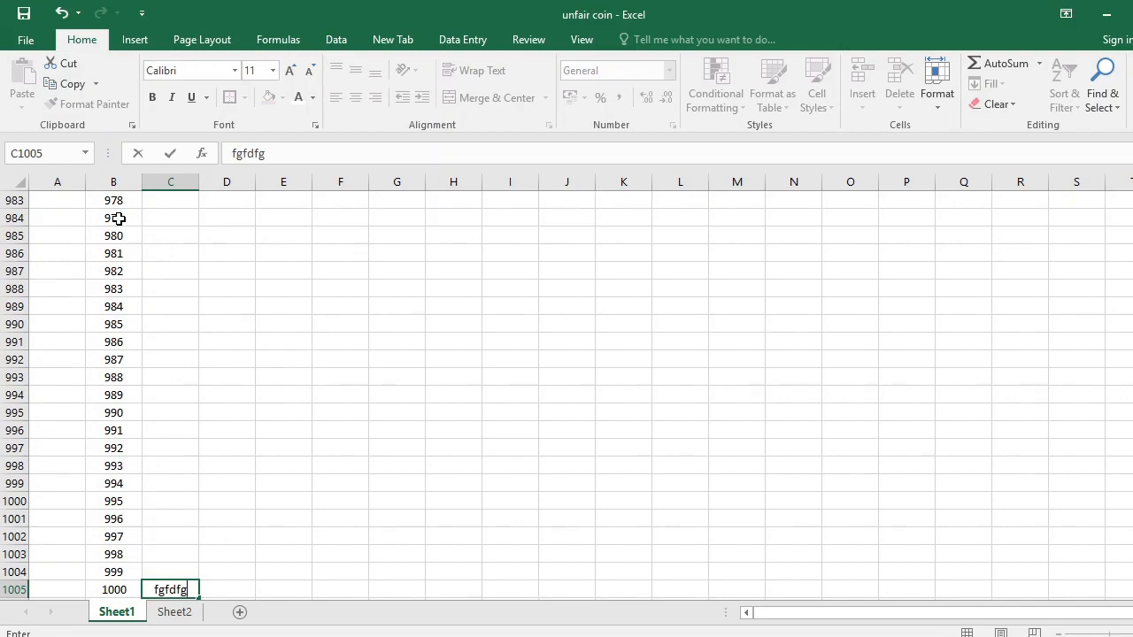
{"action": "key", "text": "Escape"}
{"action": "key", "text": "ctrl+Up"}
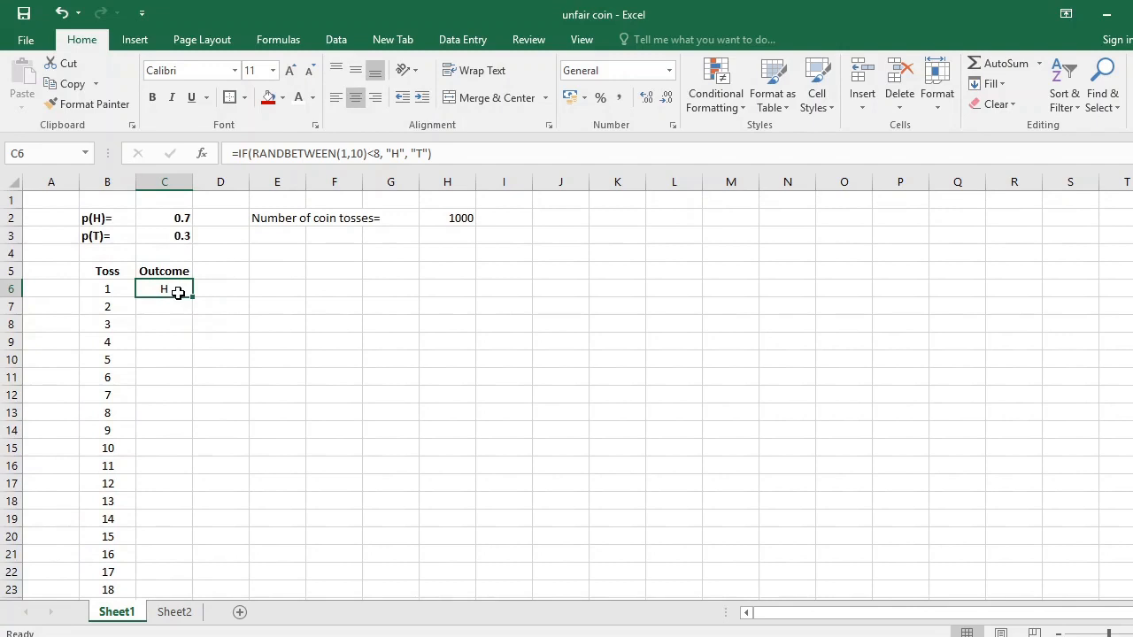
Copy the C6 formula and paste it down the Outcome column through C1005.
{"action": "key", "text": "ctrl+c"}
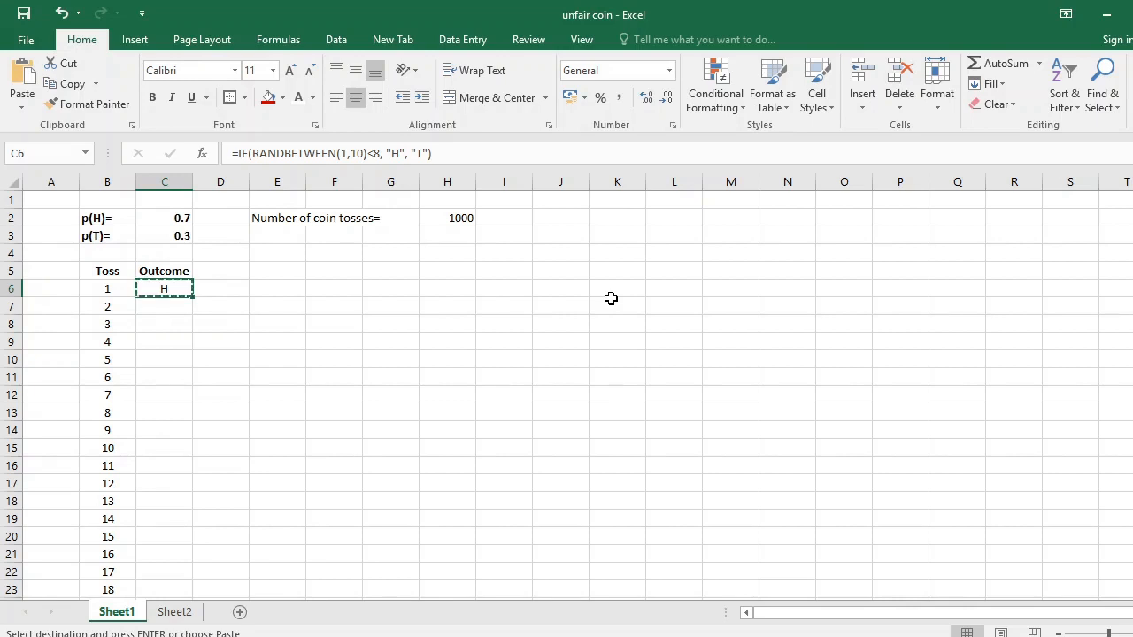
{"action": "key", "text": "ctrl+shift+Down"}
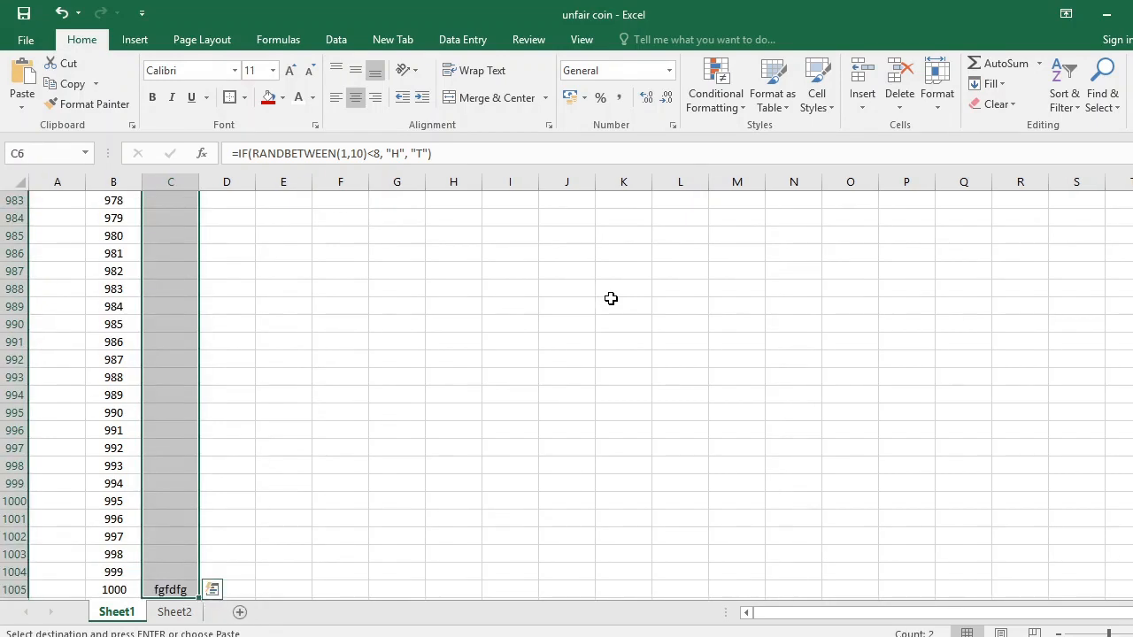
{"action": "key", "text": "ctrl+v"}
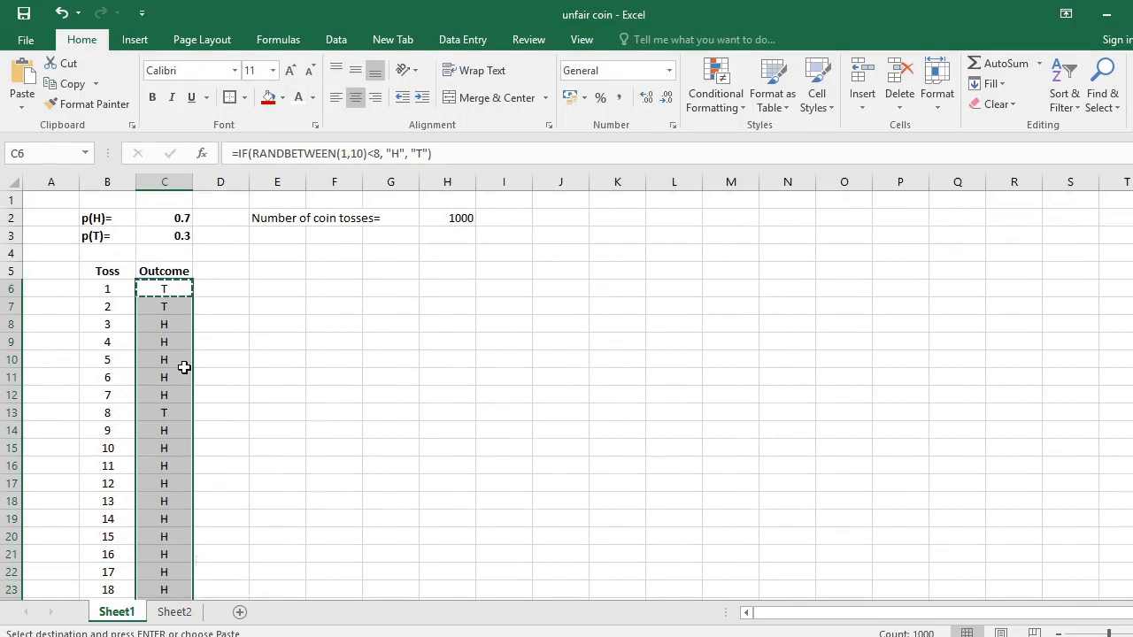
Examine the simulated outcomes of the first eight tosses in C6 to C13.
{"action": "scroll", "coordinate": [186, 373], "scroll_direction": "down", "scroll_amount": 3}
{"action": "scroll", "coordinate": [186, 373], "scroll_direction": "up", "scroll_amount": 3}
{"action": "left_click", "coordinate": [183, 305]}
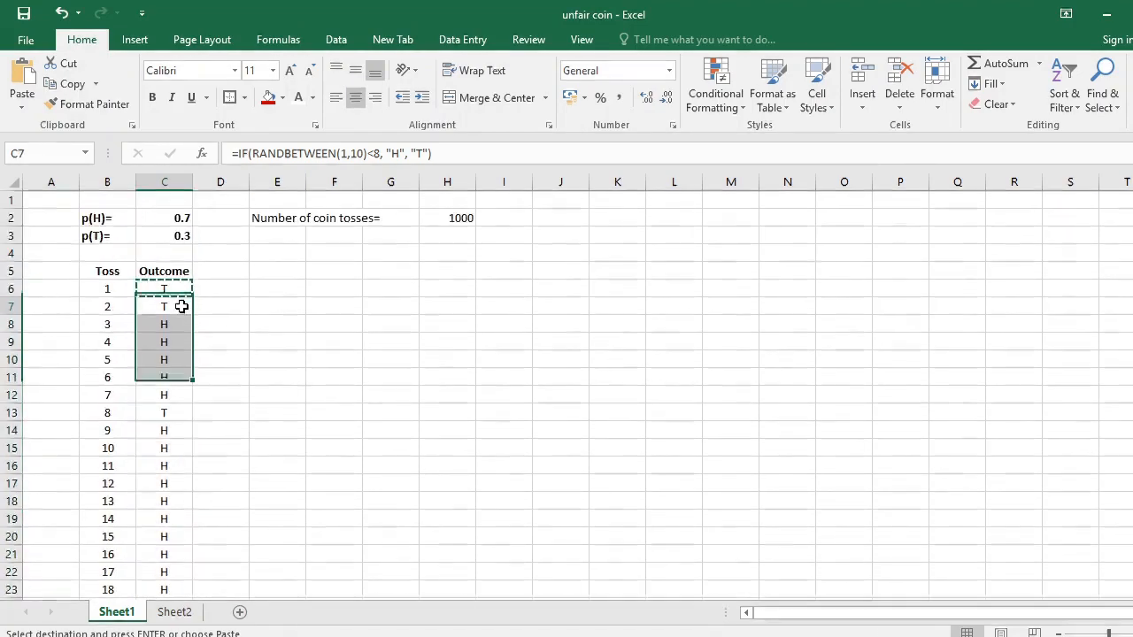
{"action": "left_click", "coordinate": [182, 326]}
{"action": "left_click", "coordinate": [184, 343]}
{"action": "left_click", "coordinate": [184, 361]}
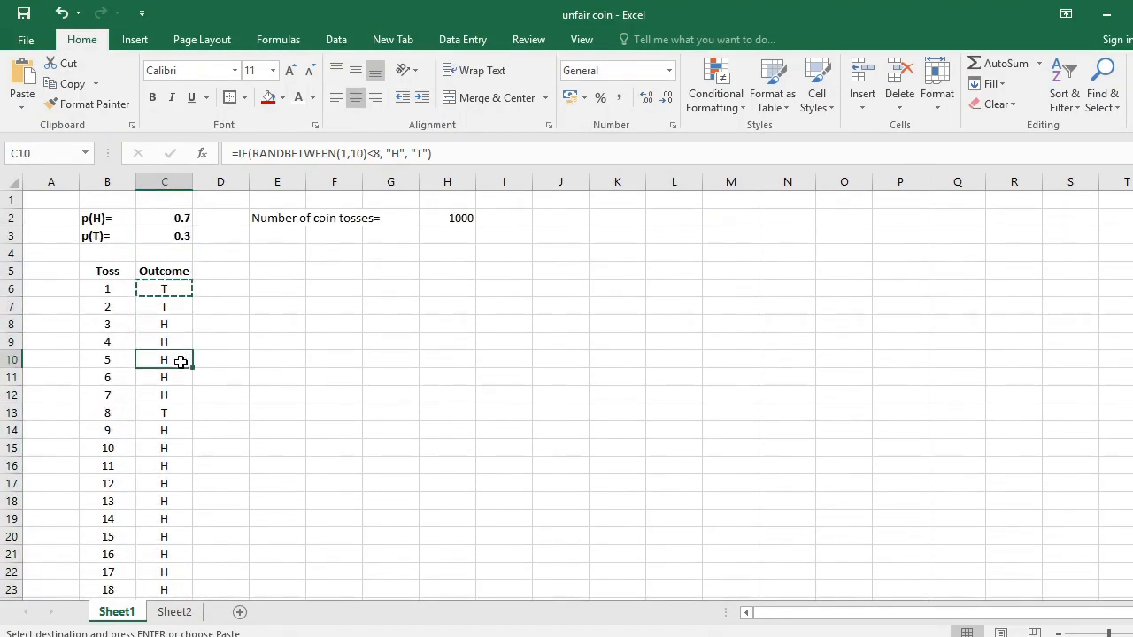
{"action": "left_click", "coordinate": [181, 379]}
{"action": "left_click", "coordinate": [181, 396]}
{"action": "left_click", "coordinate": [181, 412]}
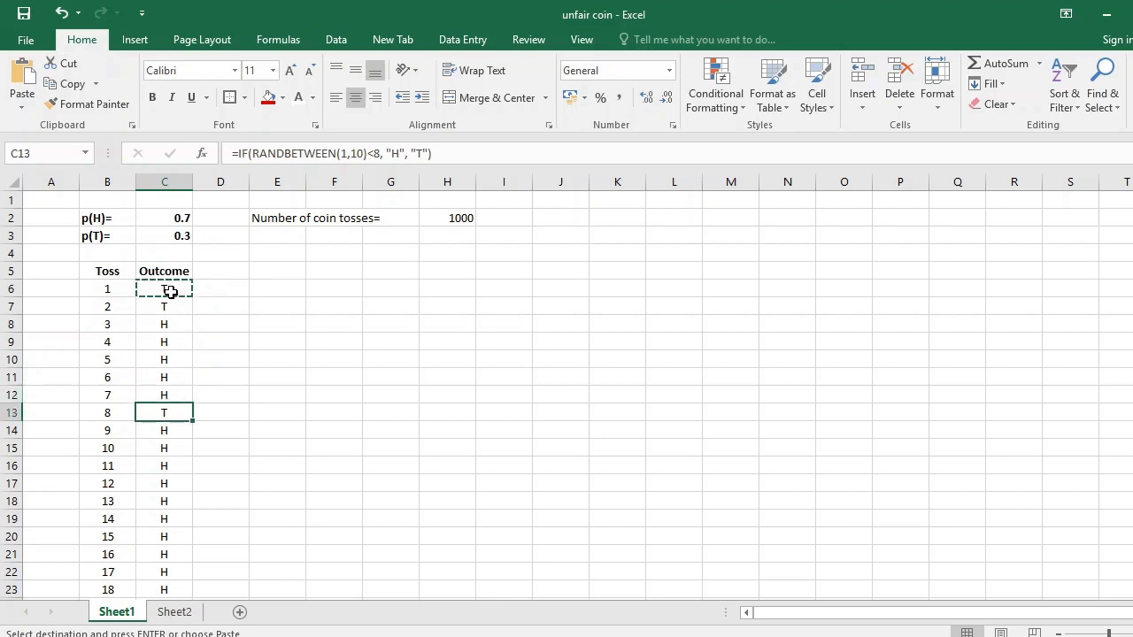
{"action": "left_click", "coordinate": [171, 292]}
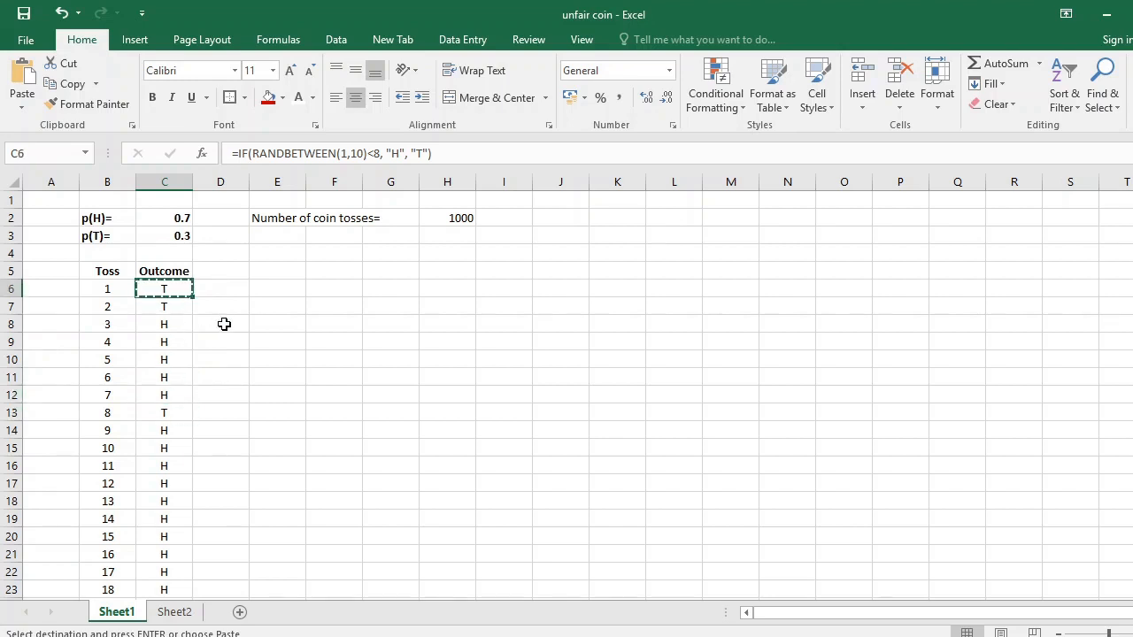
Examine the simulated outcomes at the end of the Outcome column near C1005 and return to the top of the sheet.
{"action": "key", "text": "ctrl+Down"}
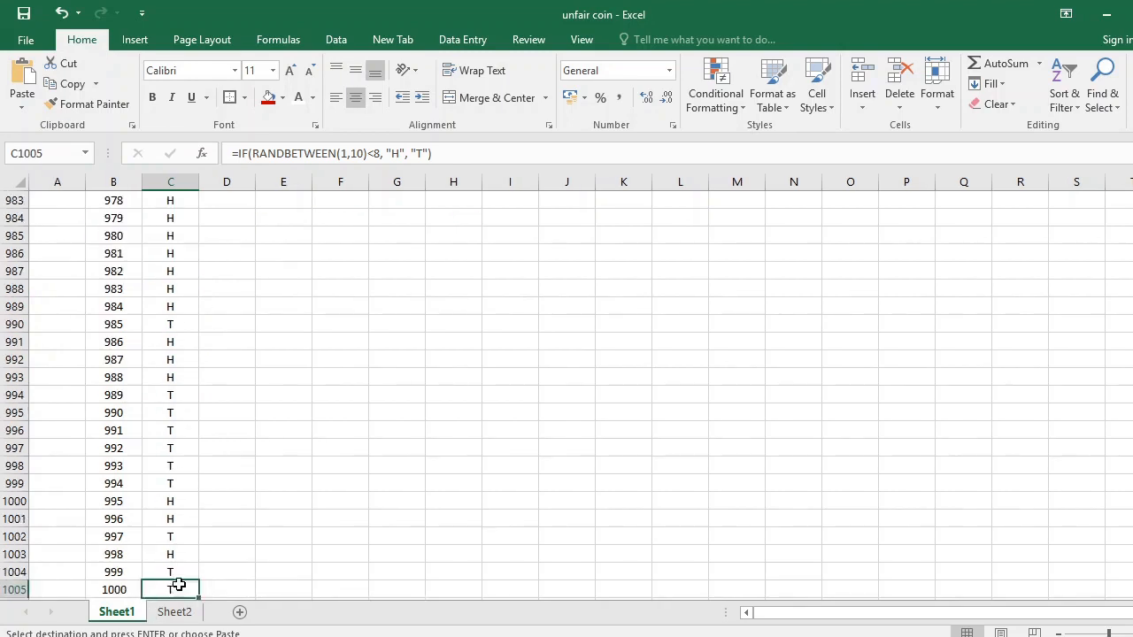
{"action": "scroll", "coordinate": [236, 394], "scroll_direction": "up", "scroll_amount": 10}
{"action": "scroll", "coordinate": [235, 387], "scroll_direction": "up", "scroll_amount": 17}
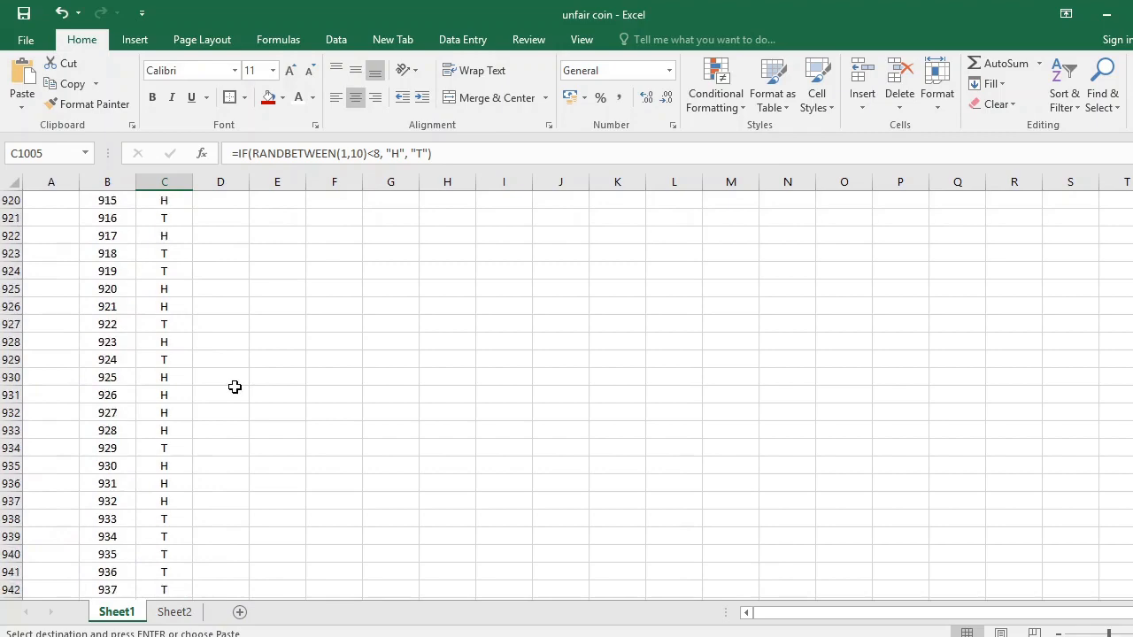
{"action": "left_click", "coordinate": [175, 395]}
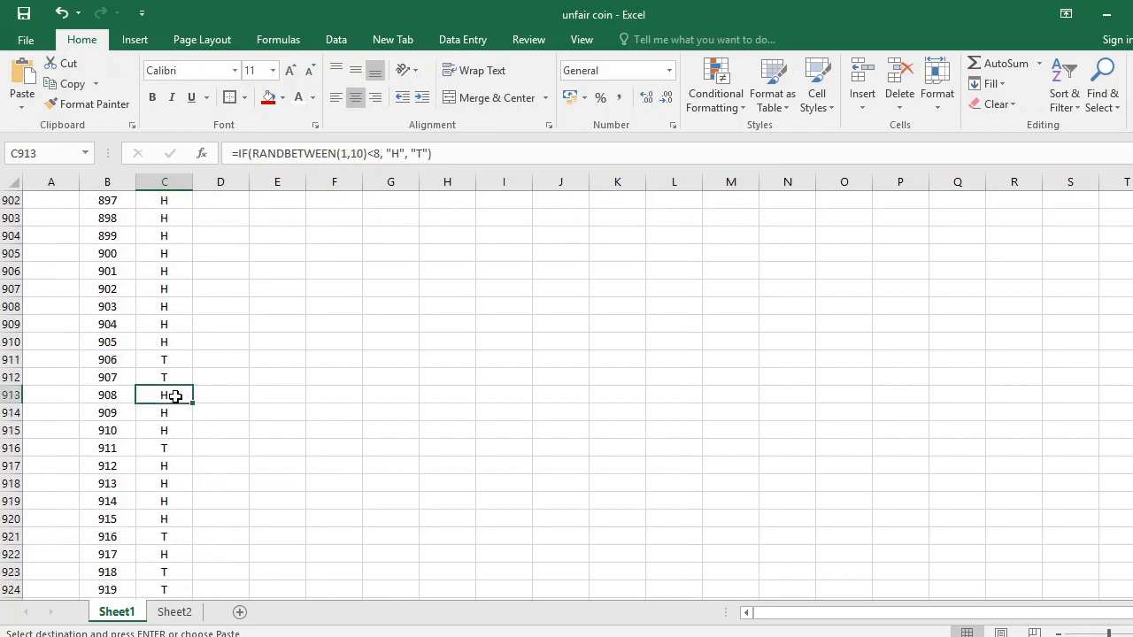
{"action": "key", "text": "ctrl+Up"}
{"action": "key", "text": "Up"}
{"action": "key", "text": "Up"}
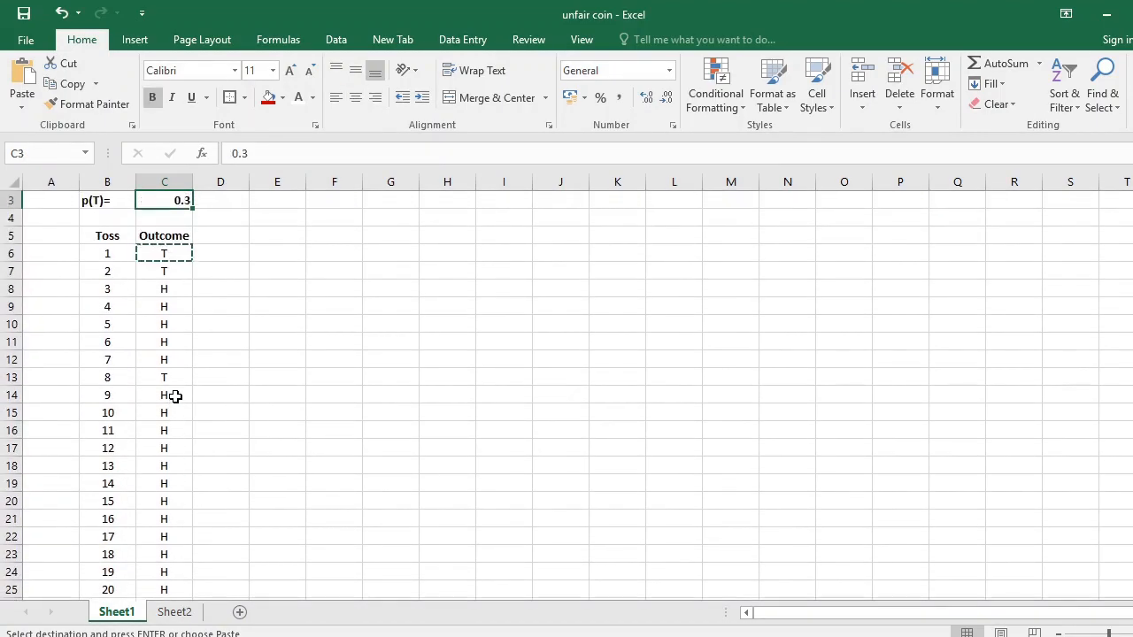
{"action": "key", "text": "Up"}
{"action": "key", "text": "Down"}
{"action": "key", "text": "Right"}
{"action": "key", "text": "Right"}
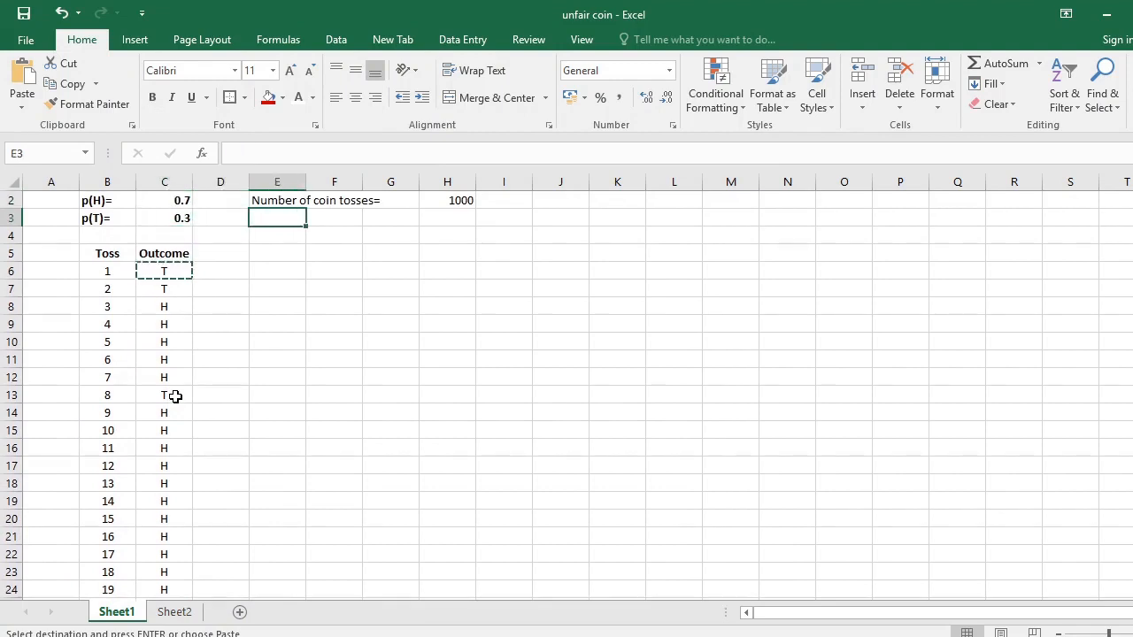
{"action": "key", "text": "Down"}
{"action": "key", "text": "Down"}
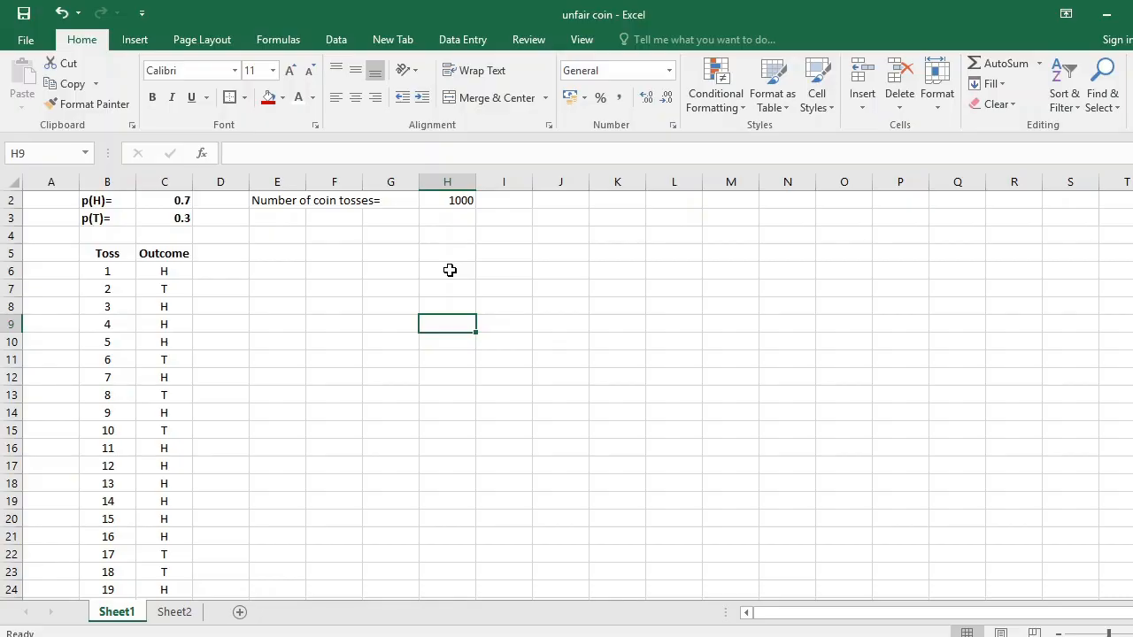
Enter the labels "No. of Heads" in F6 and "No. of Tails" in F7.
{"action": "left_click_drag", "start_coordinate": [449, 270], "coordinate": [450, 281]}
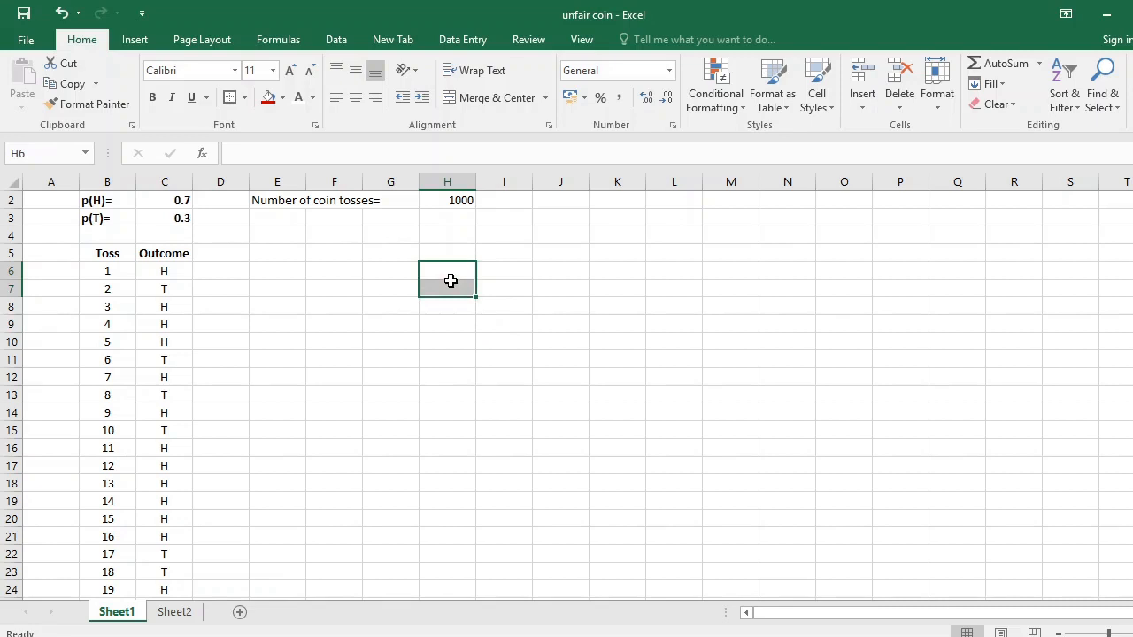
{"action": "left_click", "coordinate": [324, 274]}
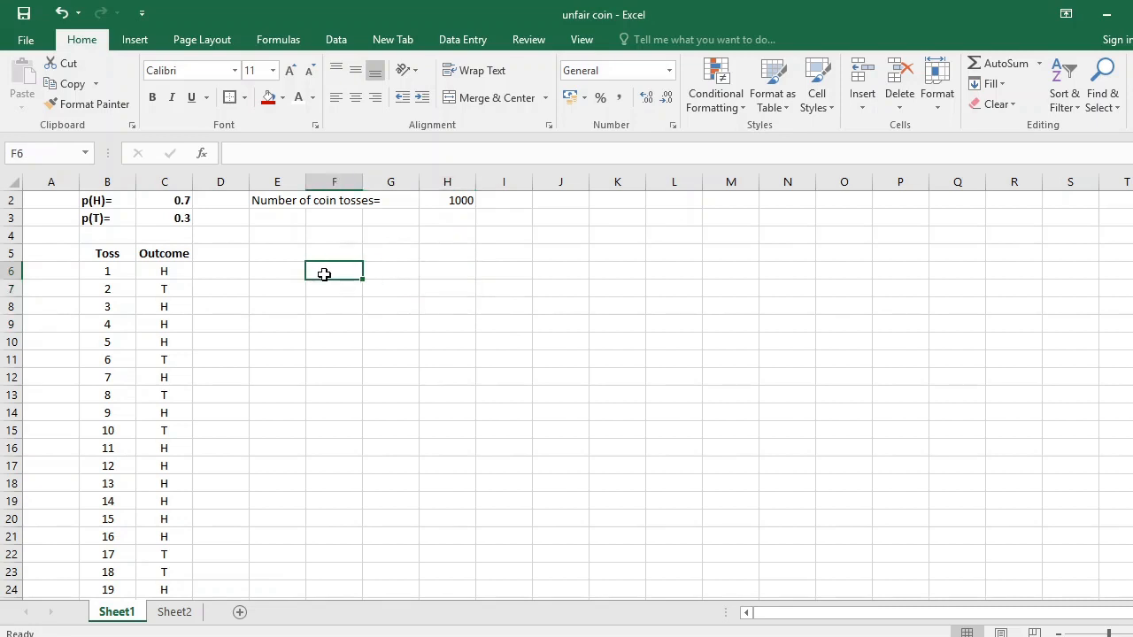
{"action": "type", "text": "No. of "}
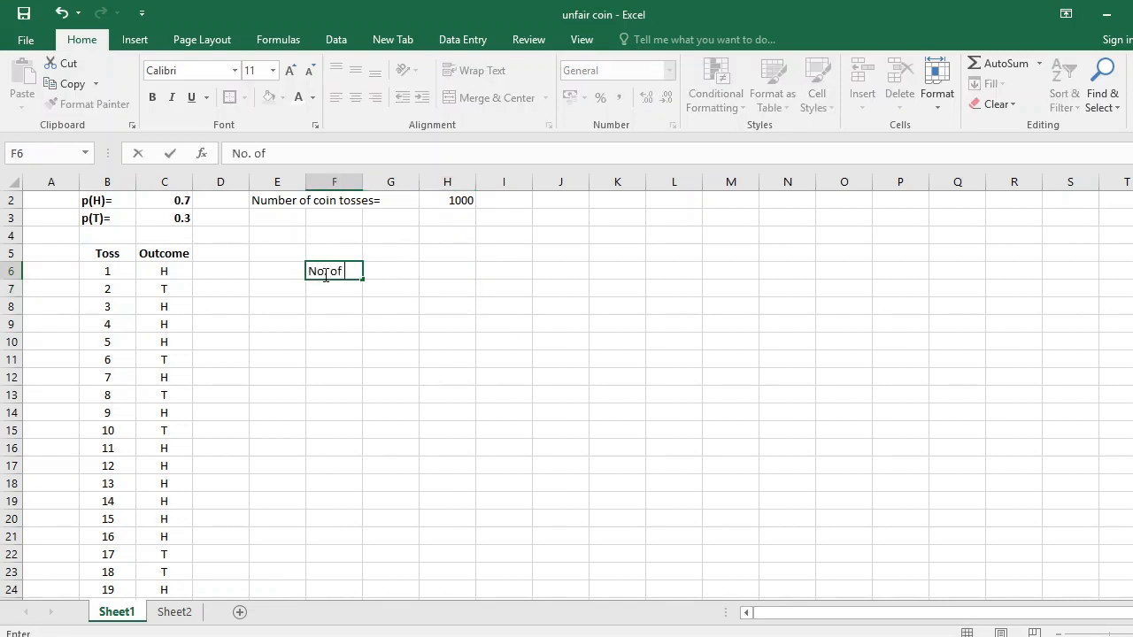
{"action": "type", "text": "Heads"}
{"action": "left_click", "coordinate": [326, 290]}
{"action": "type", "text": "No. of "}
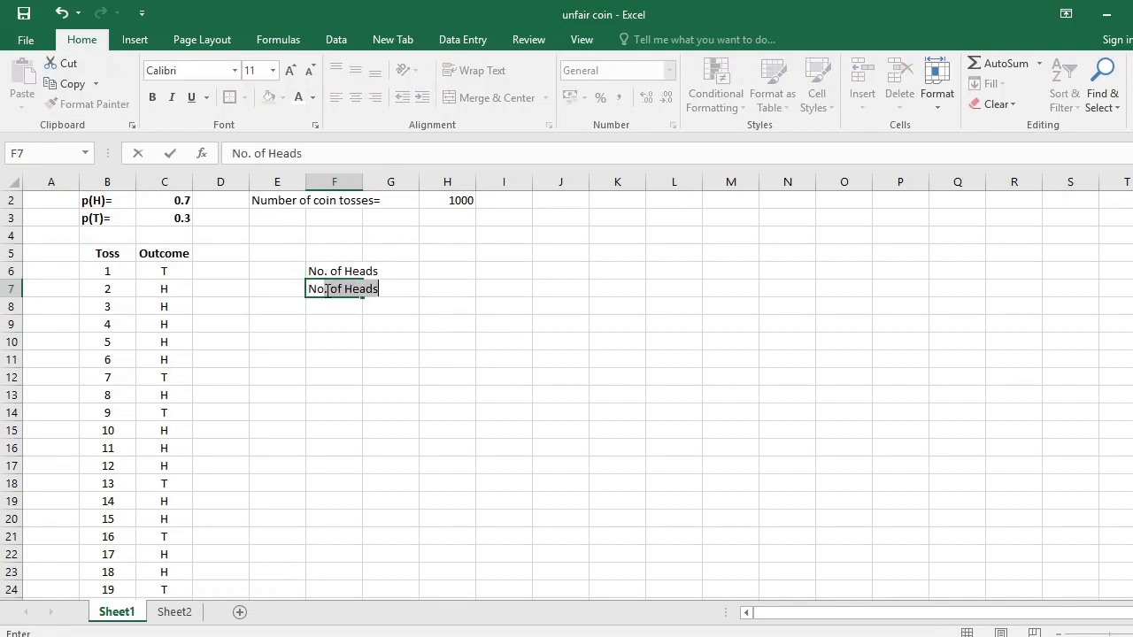
{"action": "type", "text": "Tails"}
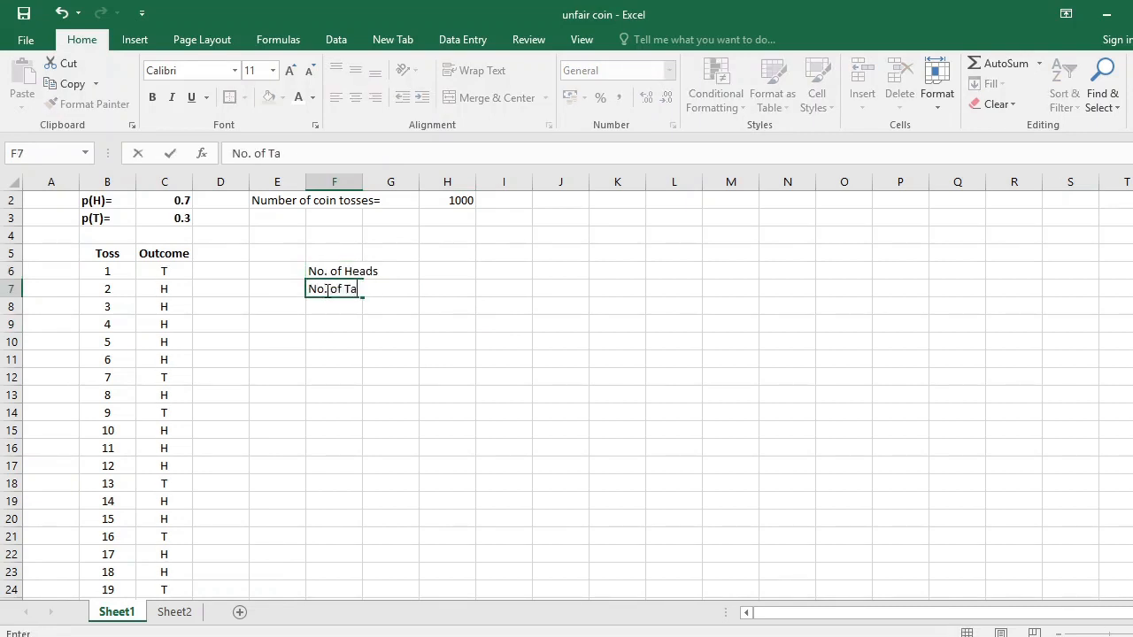
Count the heads in H6 with the formula =COUNTIF(C$6:C$1005, "H").
{"action": "left_click", "coordinate": [468, 271]}
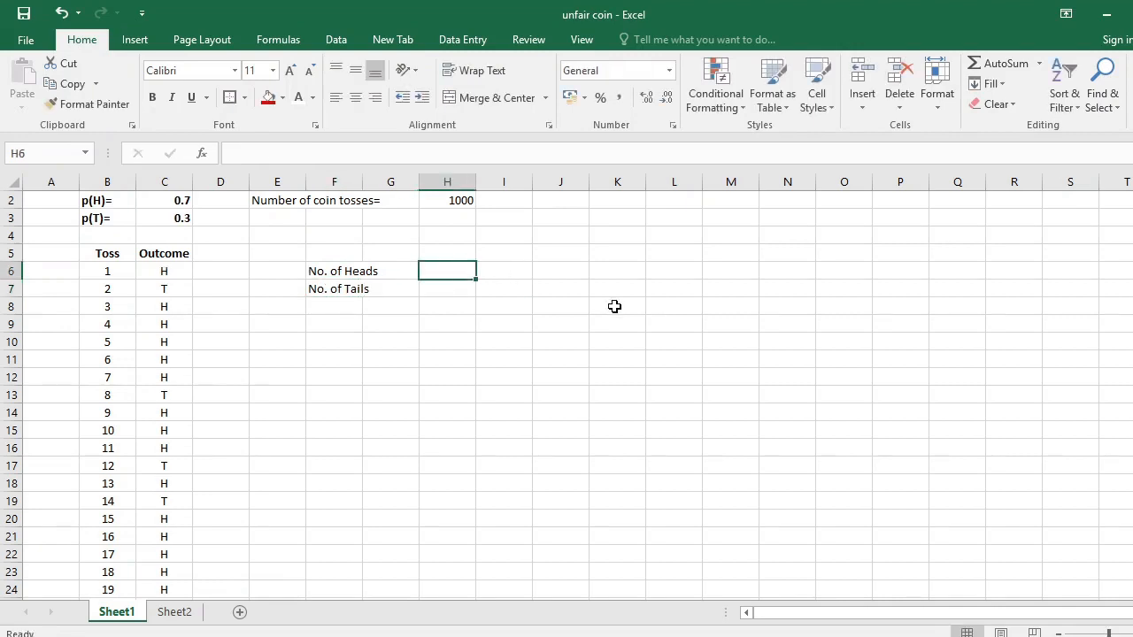
{"action": "type", "text": "="}
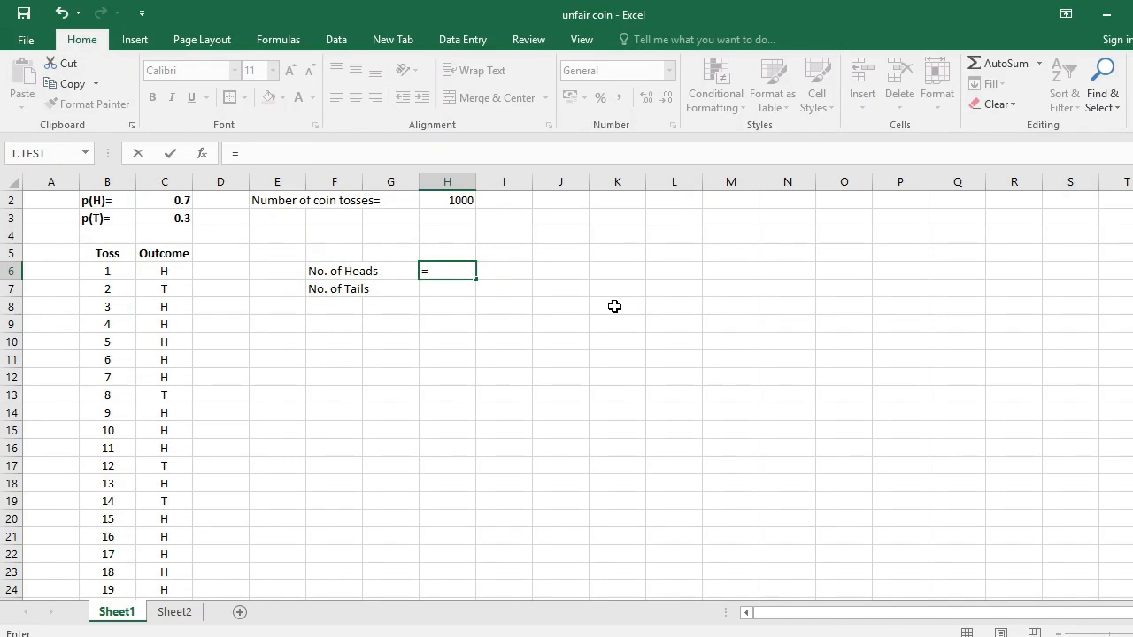
{"action": "type", "text": "COU"}
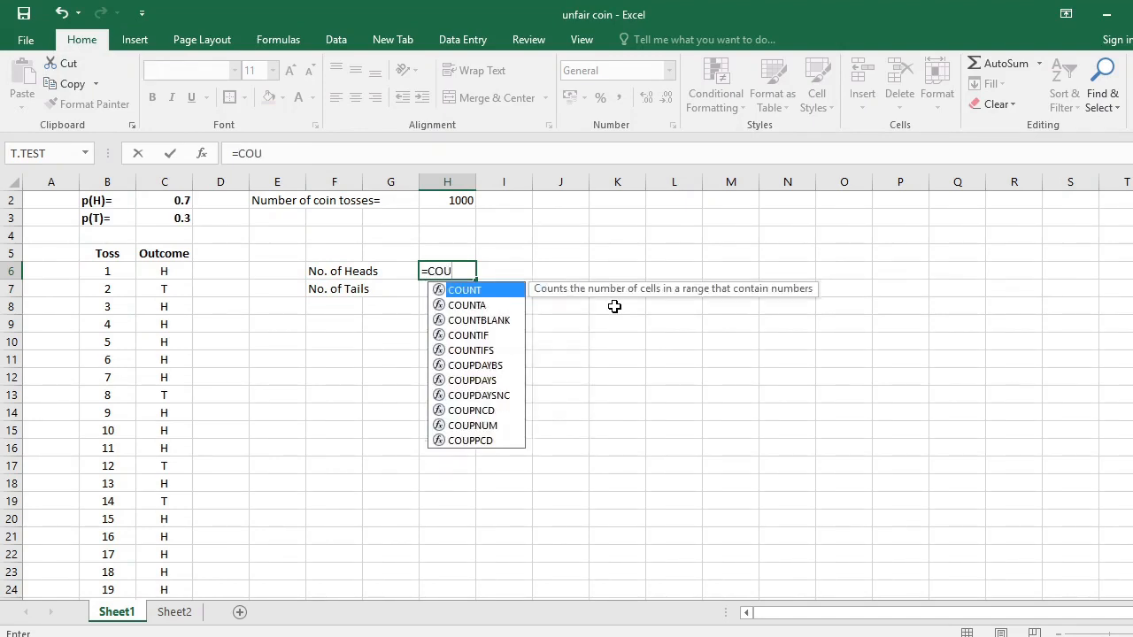
{"action": "type", "text": "NTIF"}
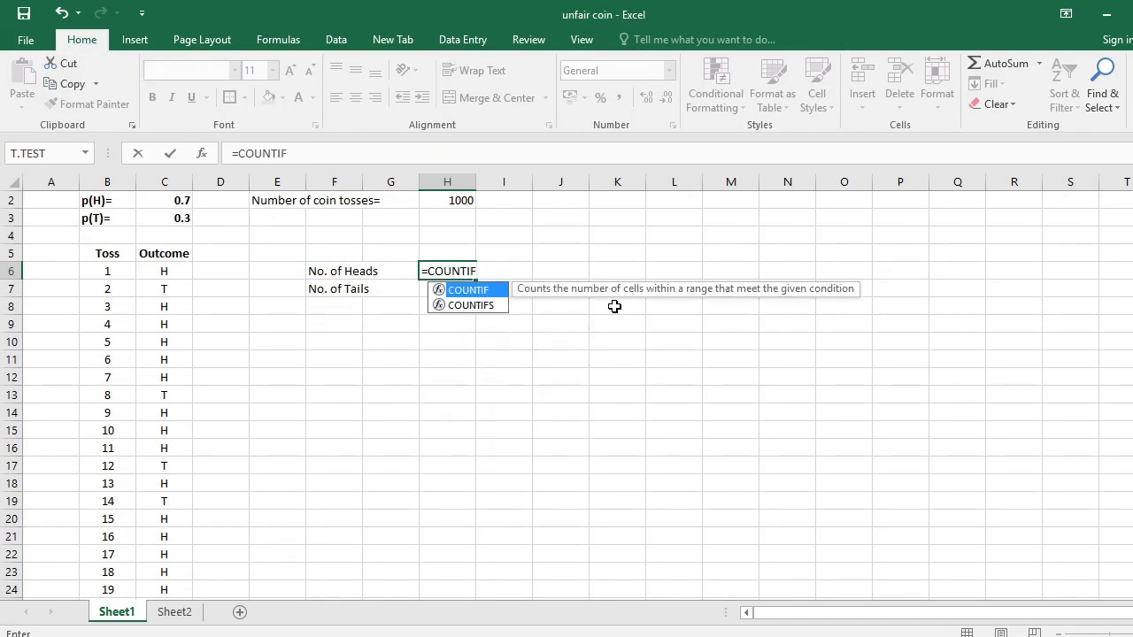
{"action": "type", "text": "("}
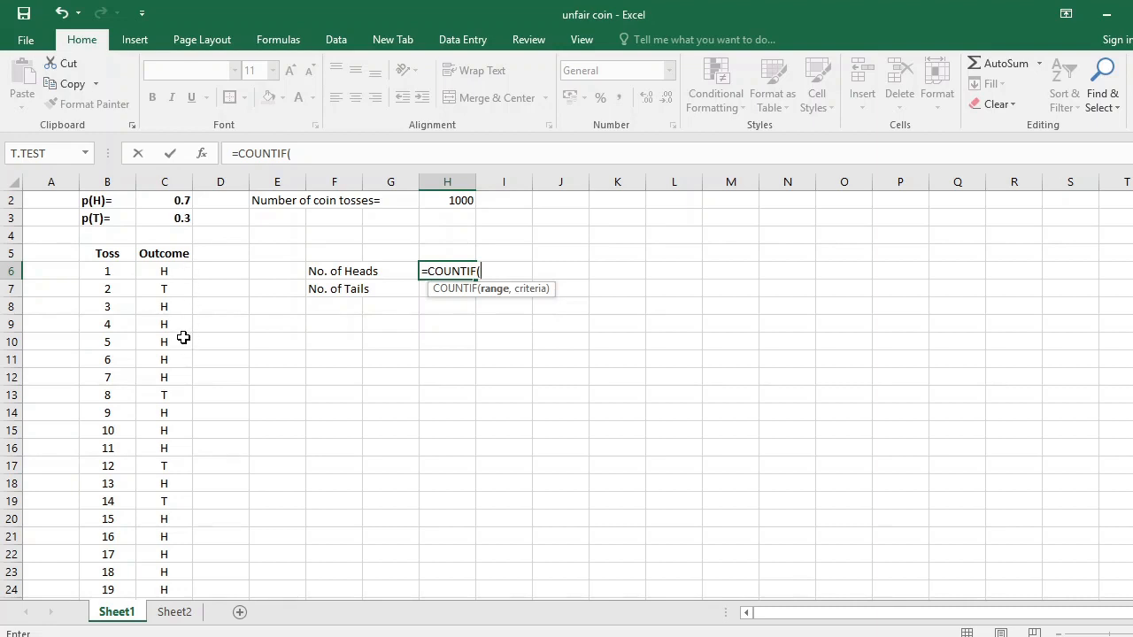
{"action": "type", "text": "C$6"}
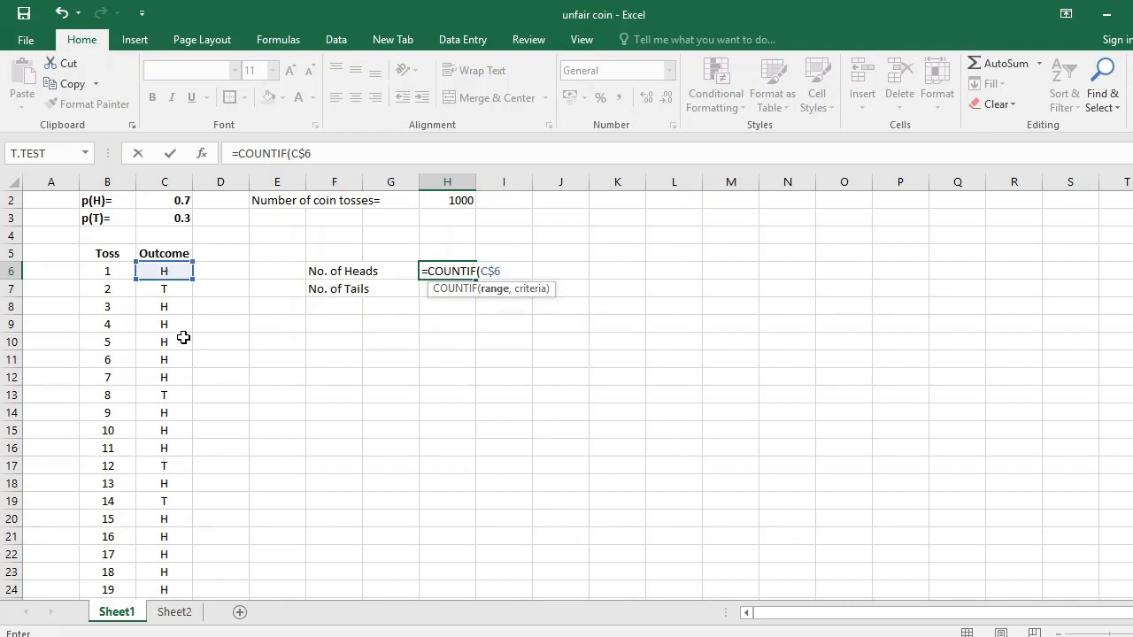
{"action": "type", "text": ":C"}
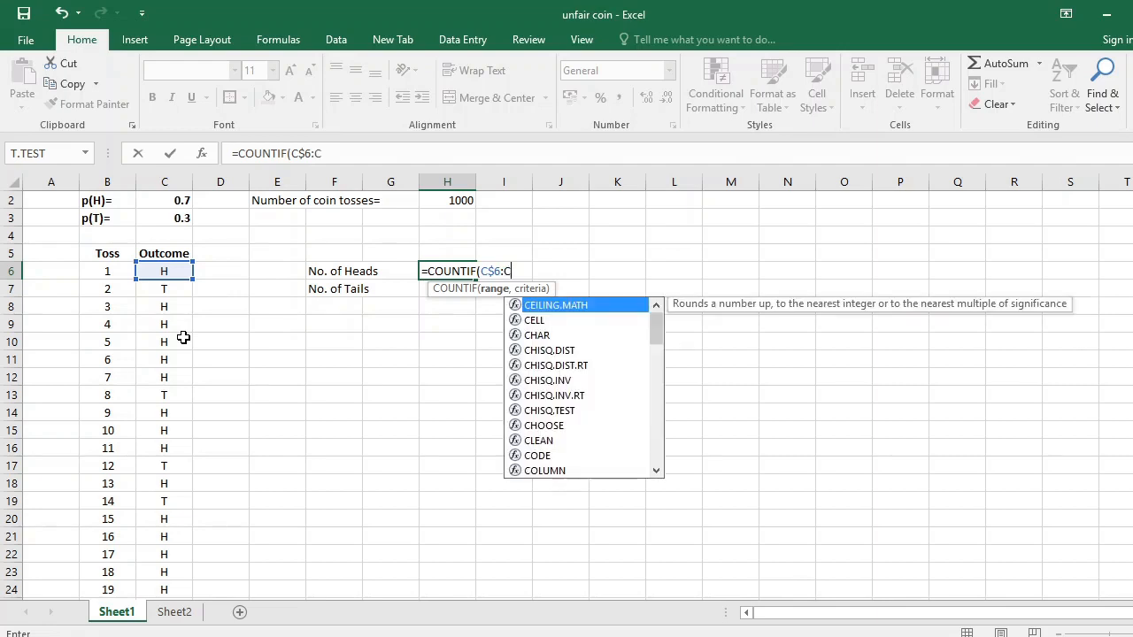
{"action": "type", "text": "$100"}
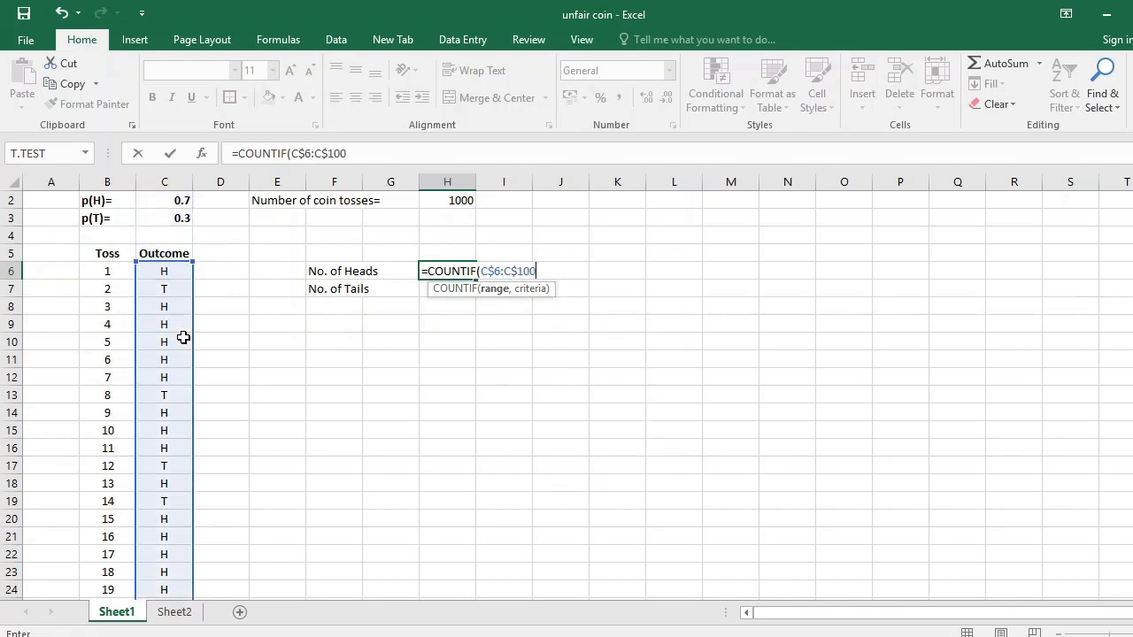
{"action": "type", "text": "5, \"H\""}
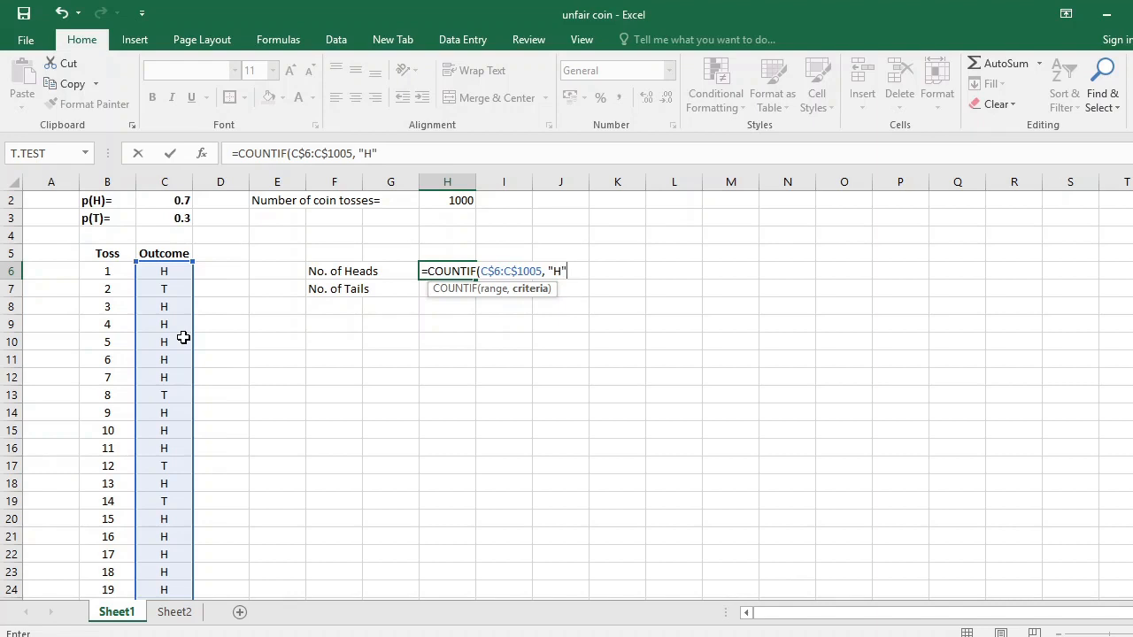
{"action": "type", "text": ")"}
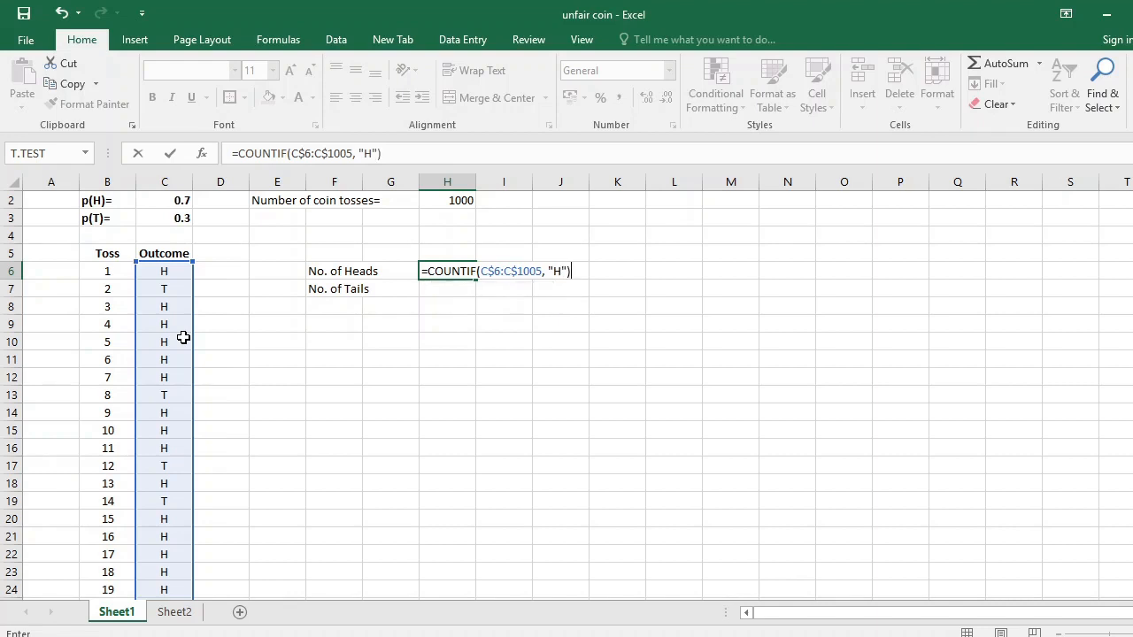
{"action": "key", "text": "Return"}
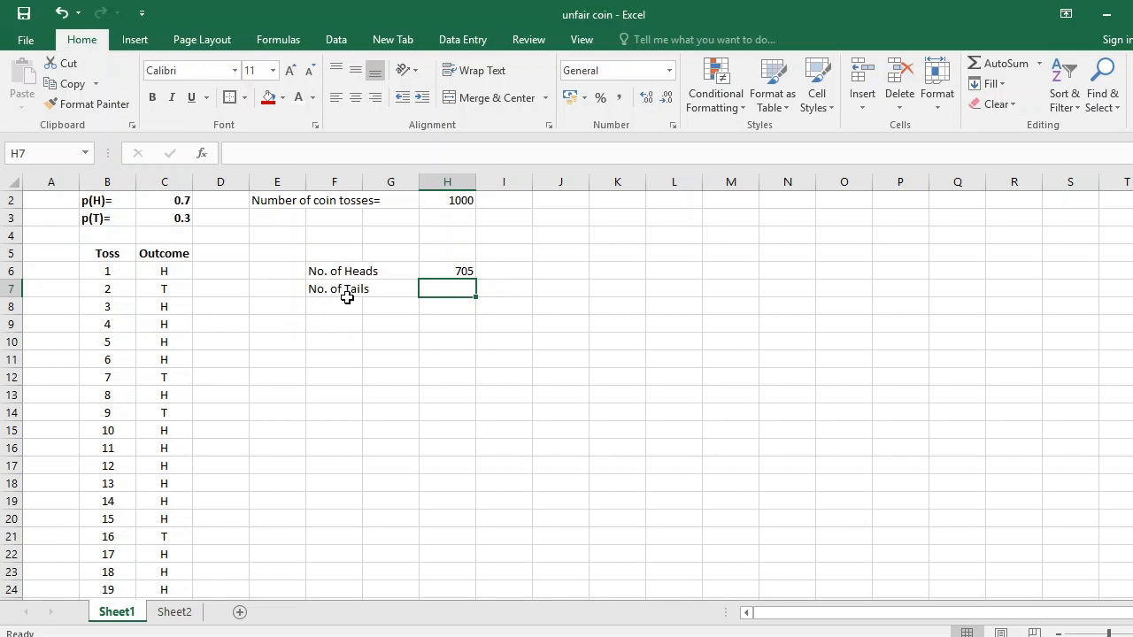
Copy the heads-count formula from H6 to H7 and change its criterion to "T" to count the tails.
{"action": "left_click", "coordinate": [459, 269]}
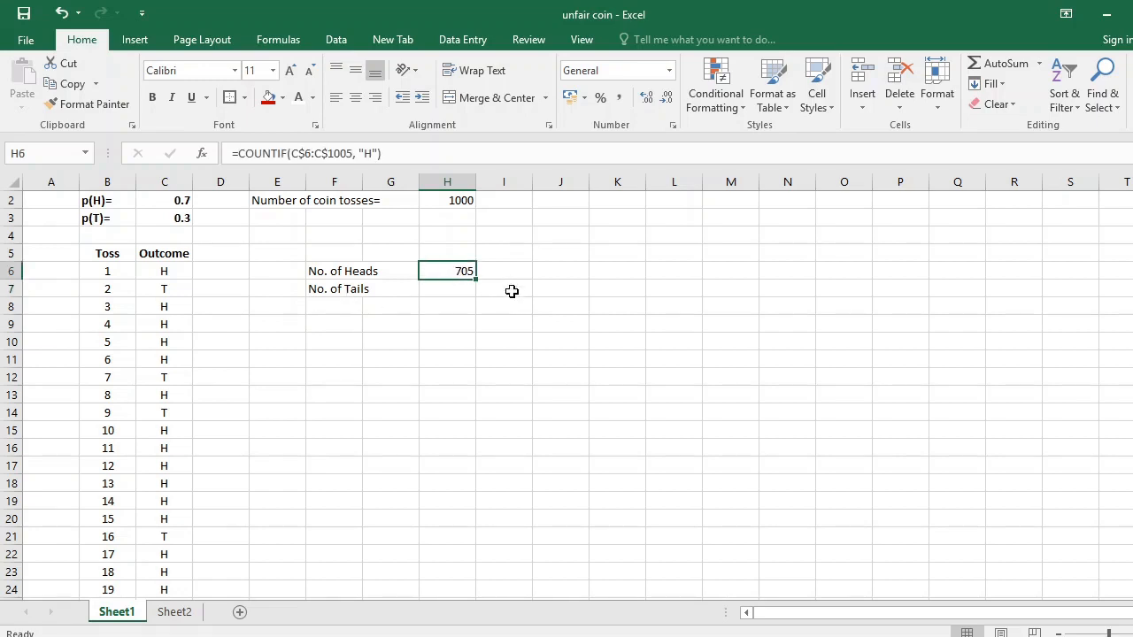
{"action": "key", "text": "ctrl+c"}
{"action": "left_click", "coordinate": [466, 293]}
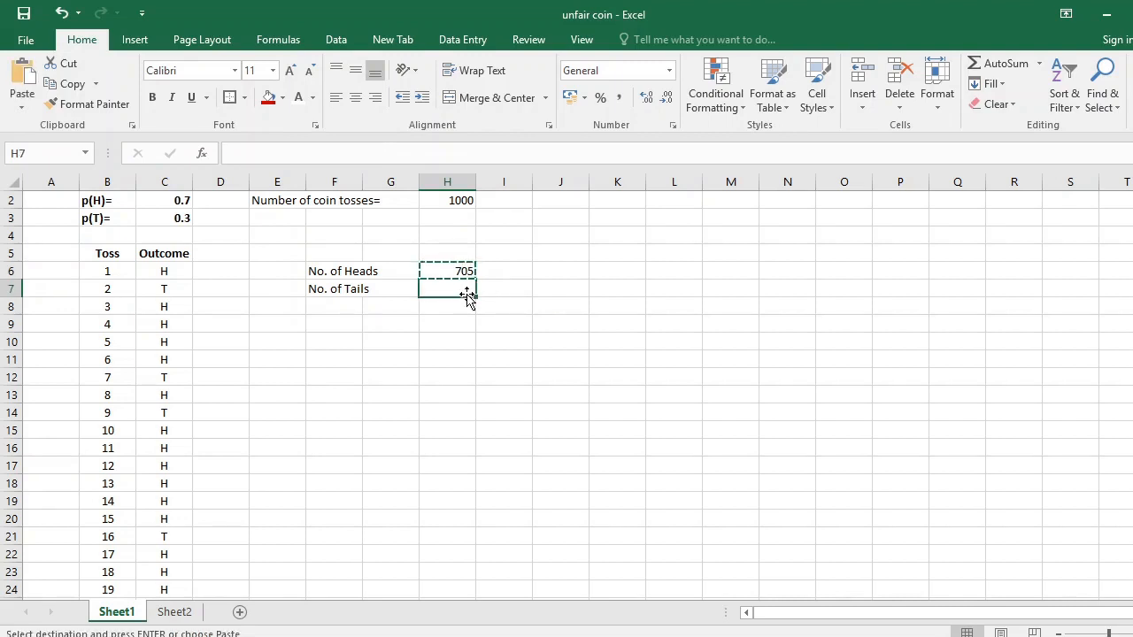
{"action": "key", "text": "ctrl+v"}
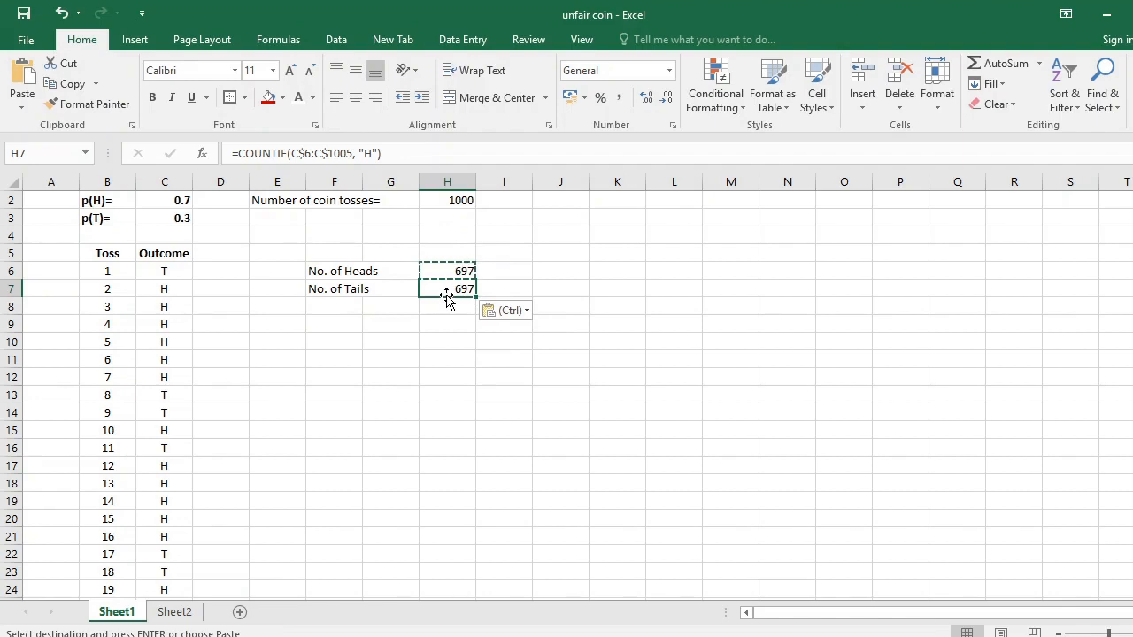
{"action": "left_click", "coordinate": [371, 153]}
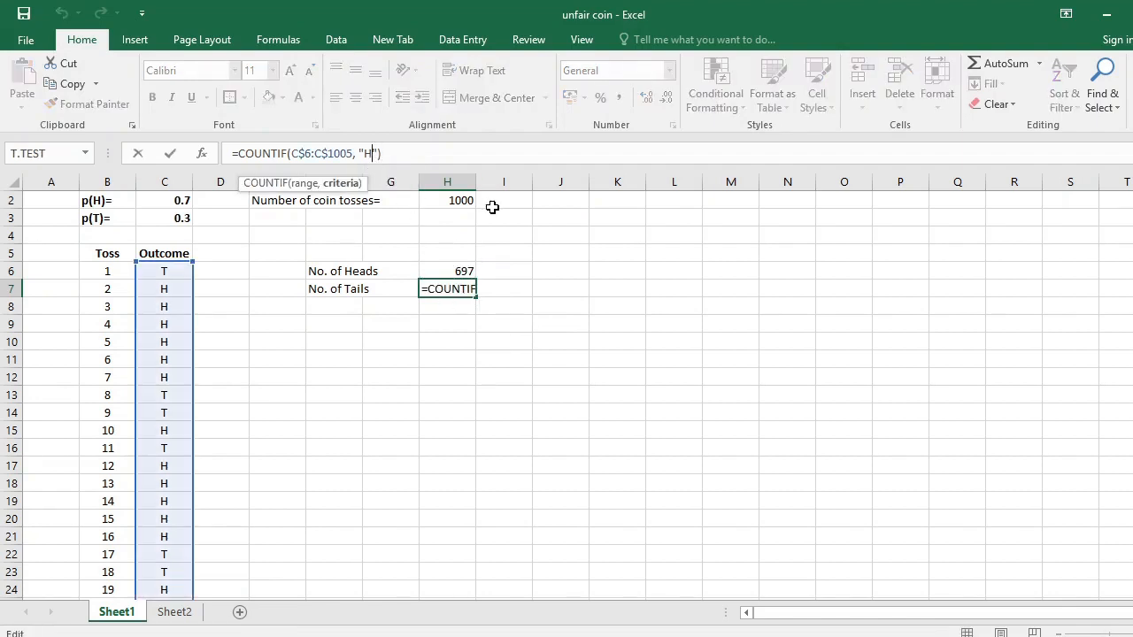
{"action": "key", "text": "BackSpace"}
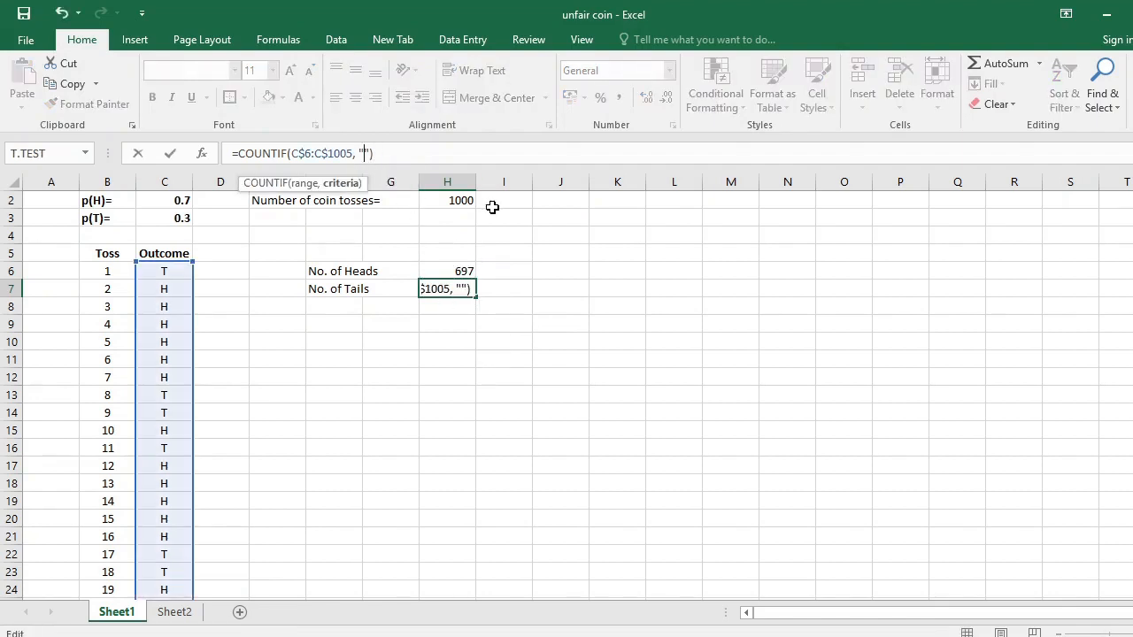
{"action": "type", "text": "T"}
{"action": "key", "text": "Return"}
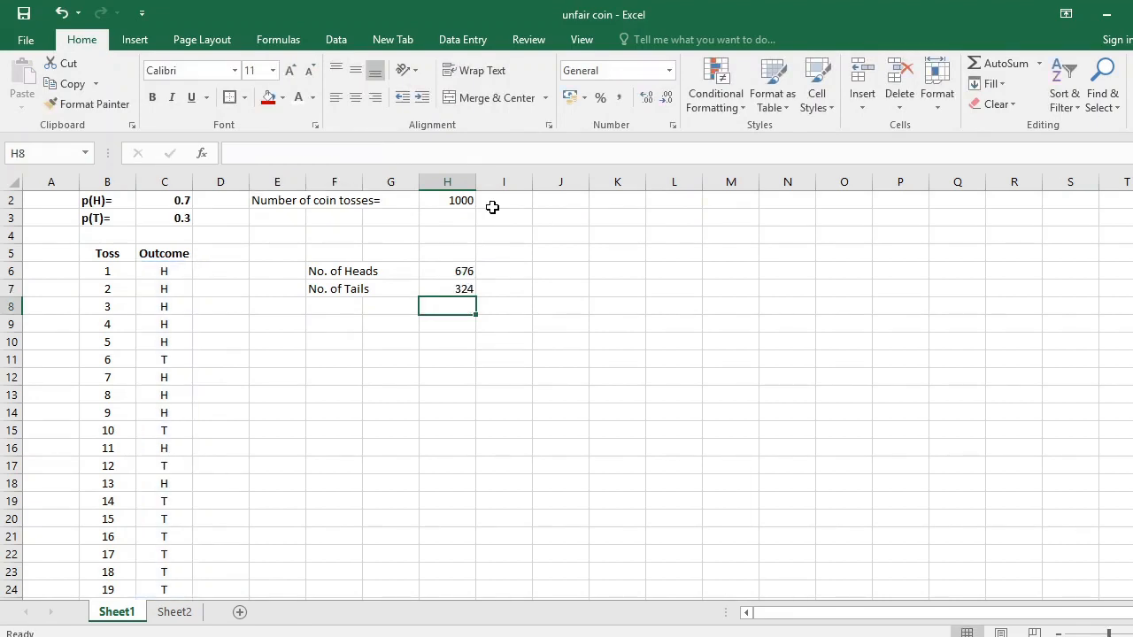
{"action": "left_click", "coordinate": [463, 290]}
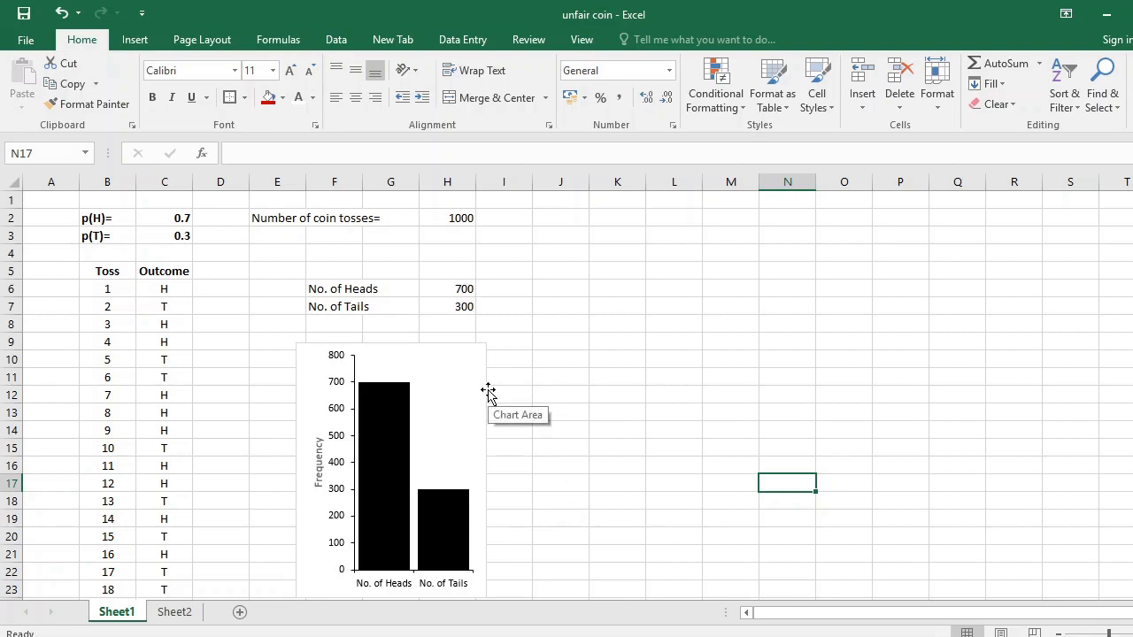
Recalculate the sheet repeatedly to resimulate the 1000 tosses and compare the head and tail counts with the frequency chart.
{"action": "key", "text": "F9"}
{"action": "key", "text": "F9"}
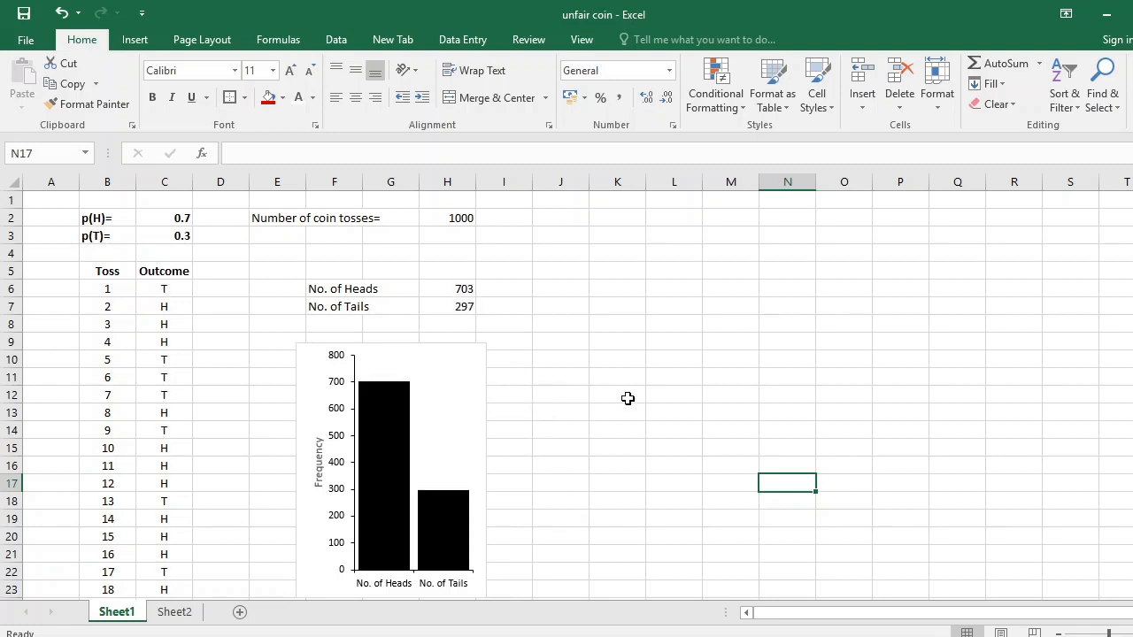
{"action": "key", "text": "F9"}
{"action": "key", "text": "F9"}
{"action": "key", "text": "F9"}
{"action": "key", "text": "F9"}
{"action": "key", "text": "F9"}
{"action": "key", "text": "F9"}
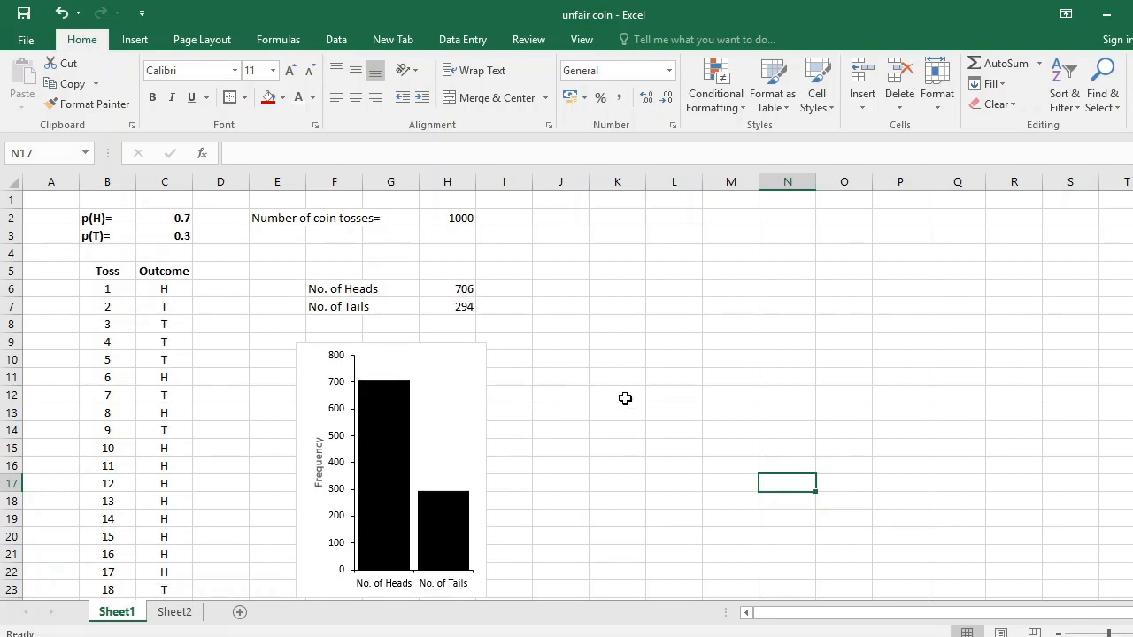
{"action": "key", "text": "F9"}
{"action": "key", "text": "F9"}
{"action": "key", "text": "F9"}
{"action": "key", "text": "F9"}
{"action": "key", "text": "F9"}
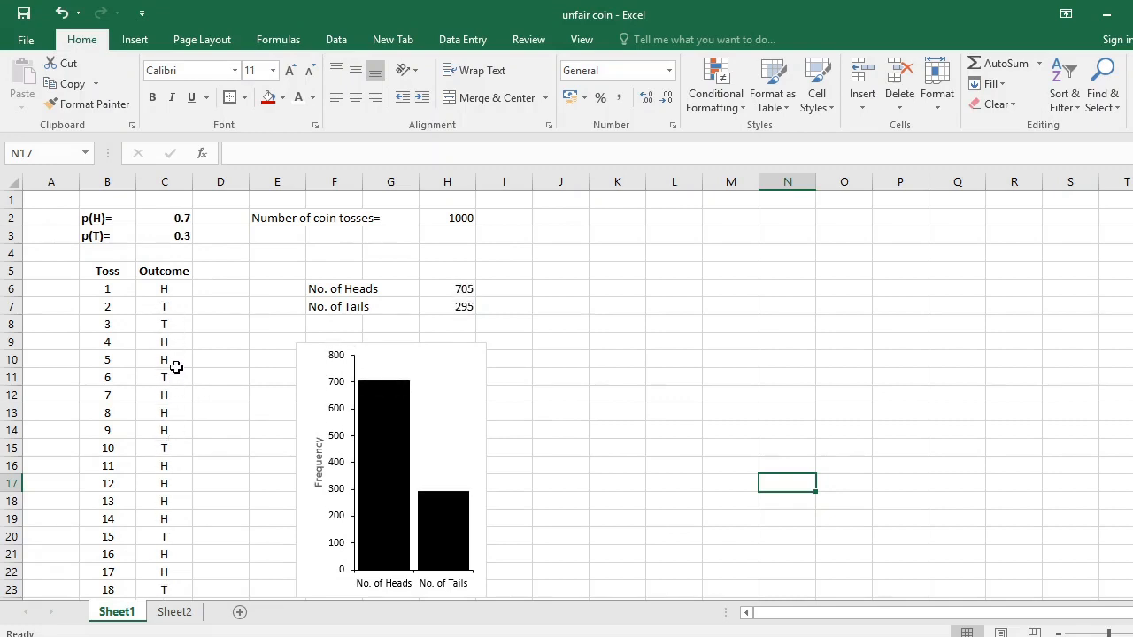
{"action": "key", "text": "F9"}
{"action": "key", "text": "F9"}
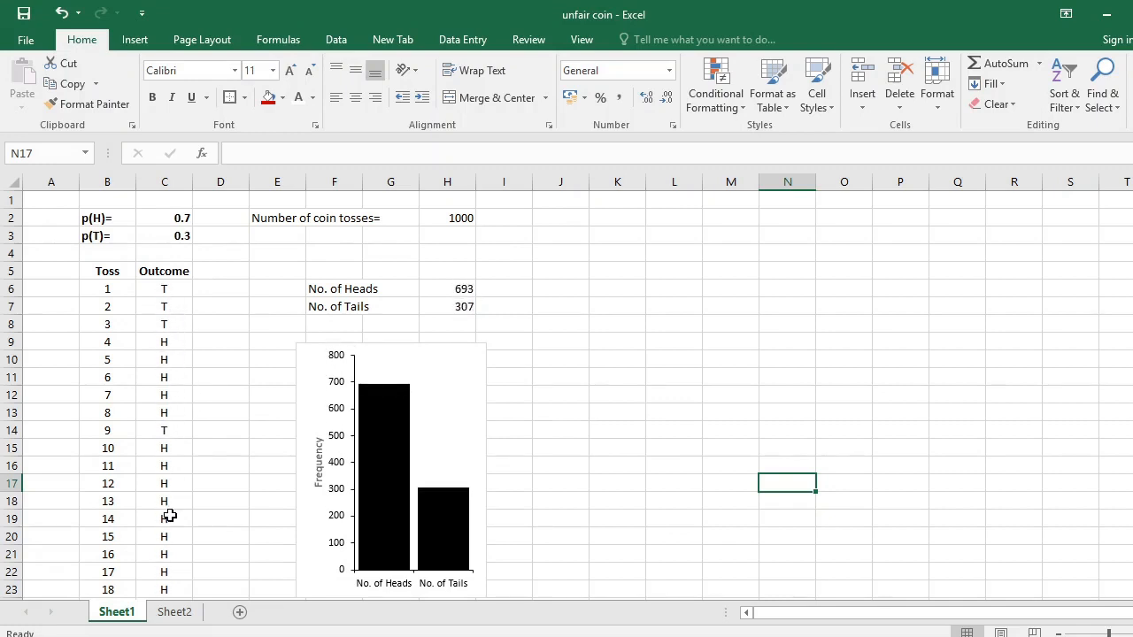
{"action": "key", "text": "F9"}
{"action": "key", "text": "F9"}
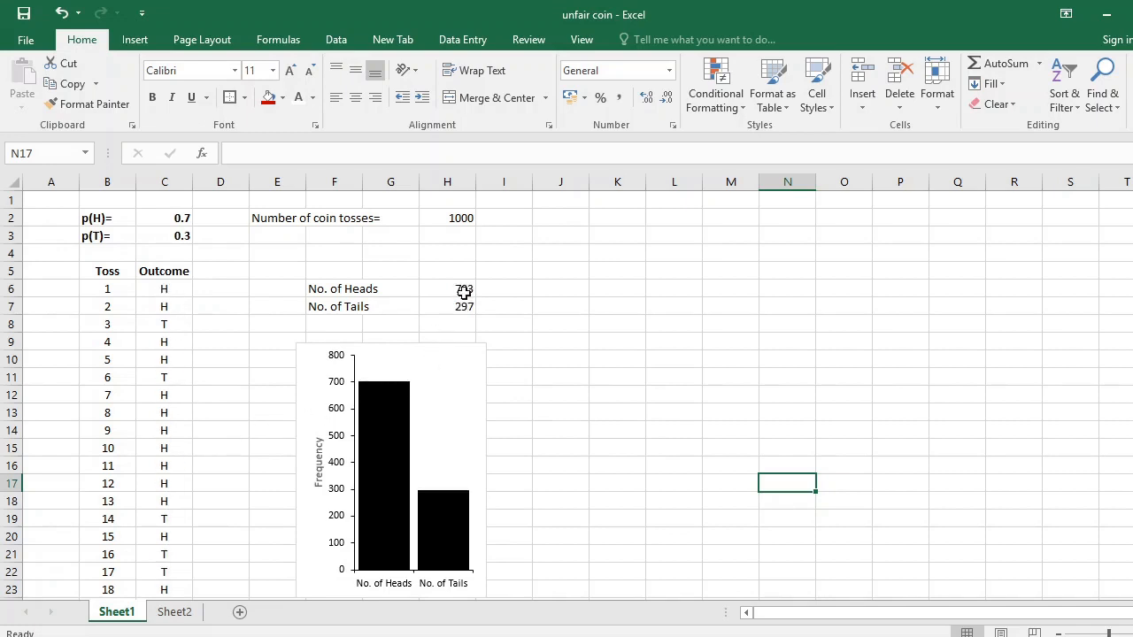
{"action": "key", "text": "F9"}
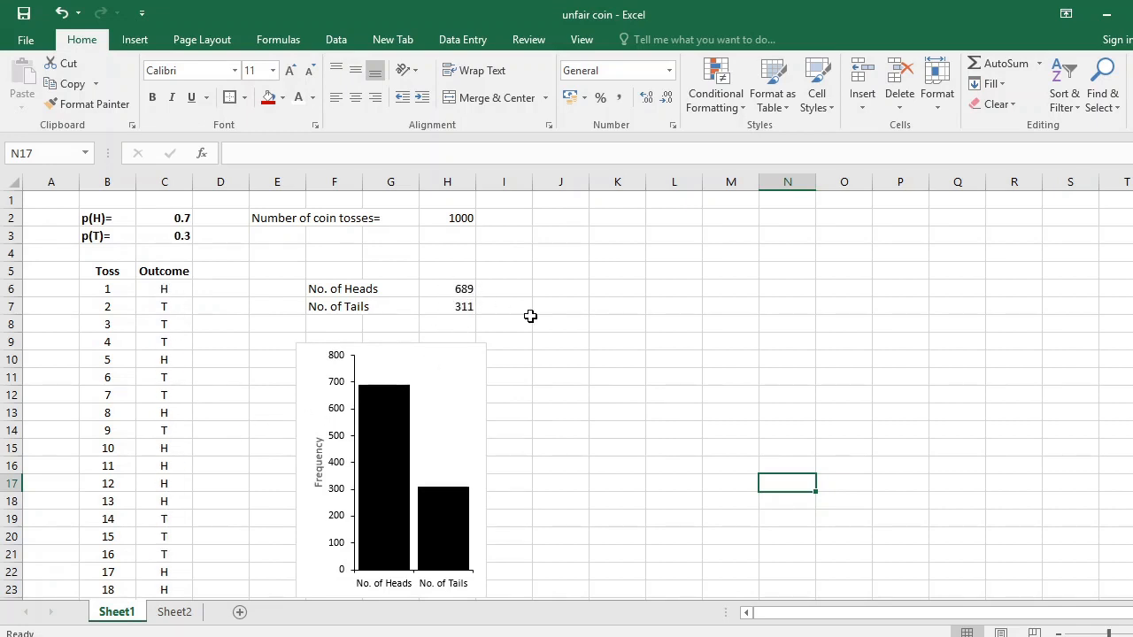
Rerun the 1000-toss simulation many more times and watch how the heads and tails bars vary between runs.
{"action": "key", "text": "F9"}
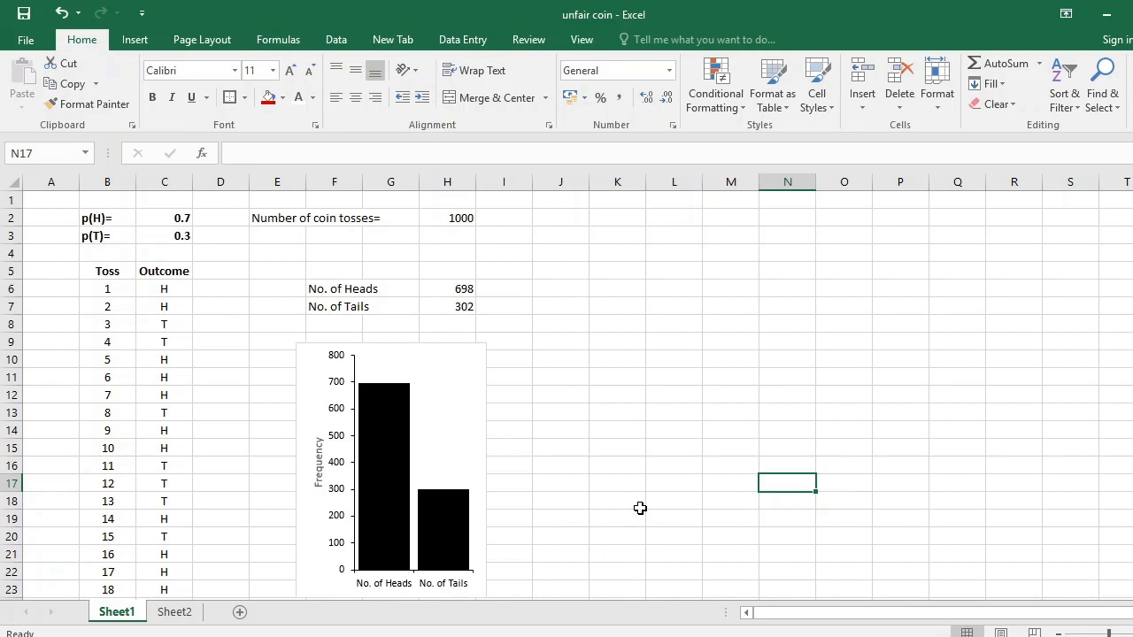
{"action": "key", "text": "F9"}
{"action": "key", "text": "F9"}
{"action": "key", "text": "F9"}
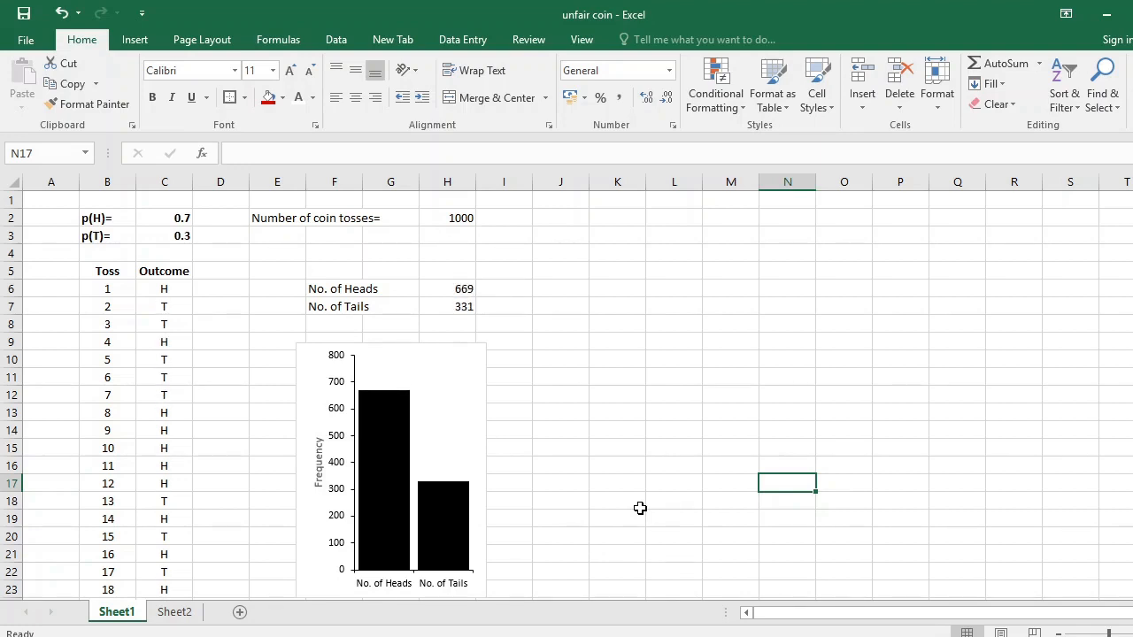
{"action": "key", "text": "F9"}
{"action": "key", "text": "F9"}
{"action": "key", "text": "F9"}
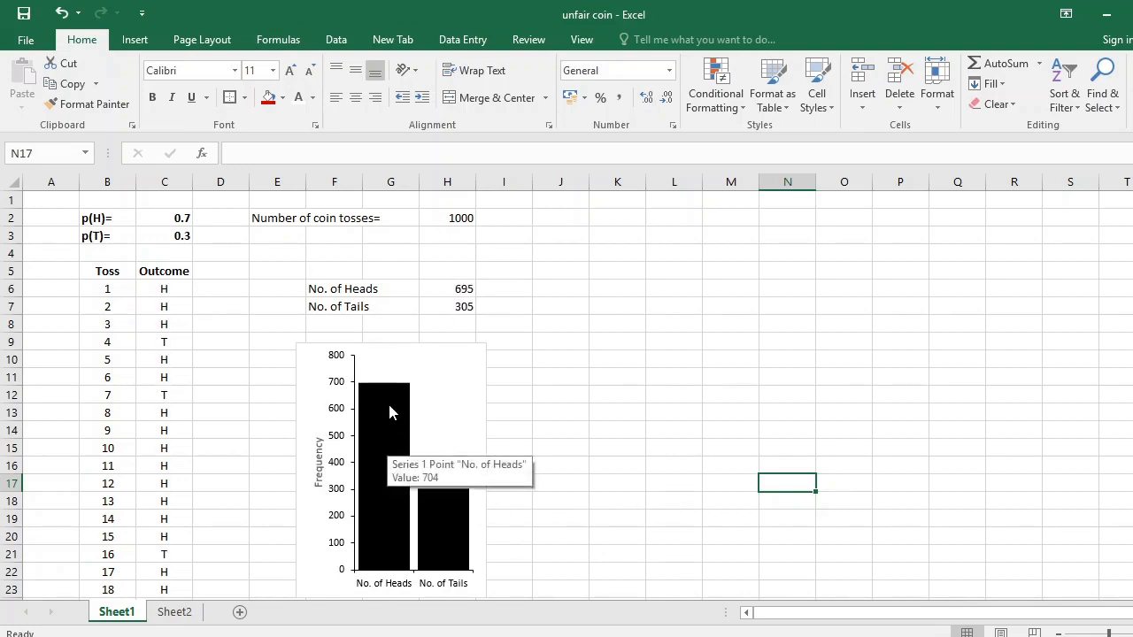
{"action": "key", "text": "F9"}
{"action": "key", "text": "F9"}
{"action": "key", "text": "F9"}
{"action": "key", "text": "F9"}
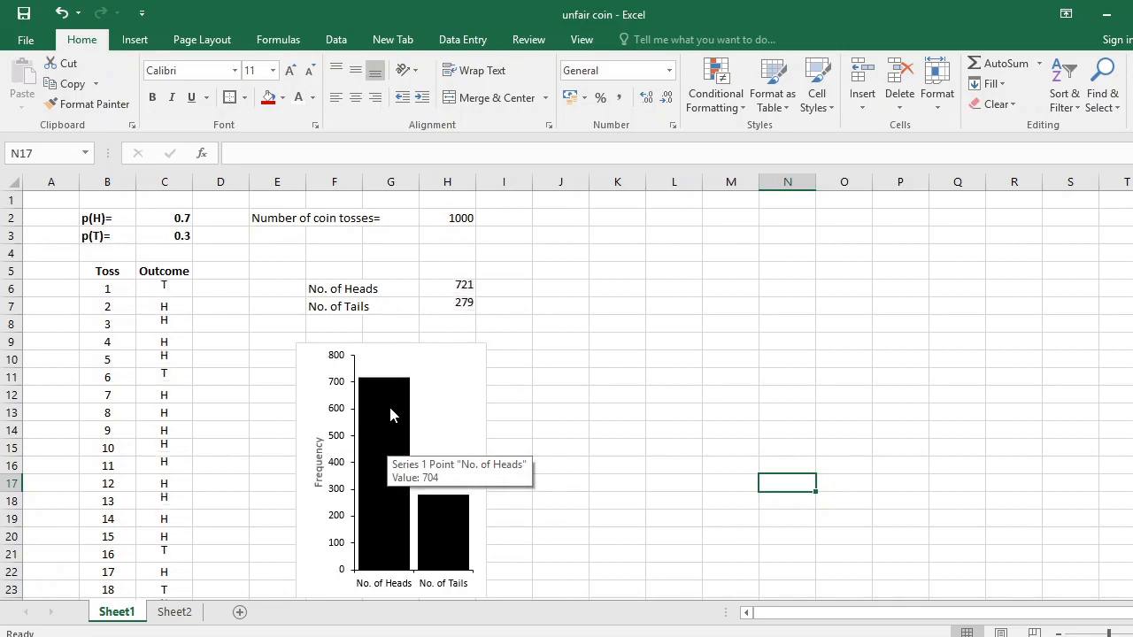
{"action": "key", "text": "F9"}
{"action": "key", "text": "F9"}
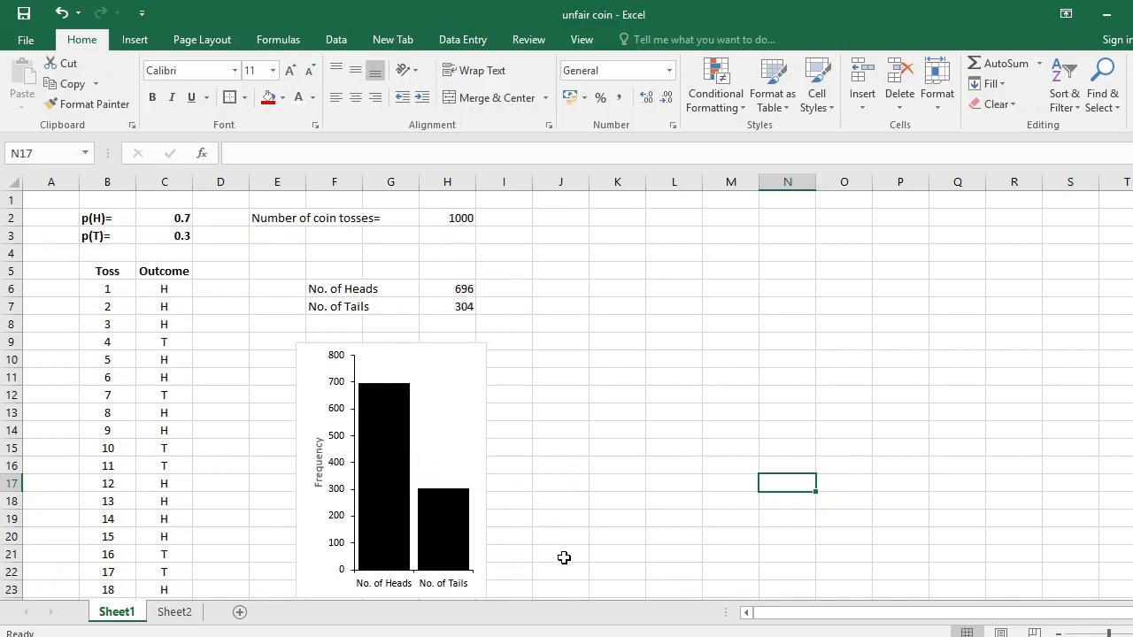
{"action": "key", "text": "F9"}
{"action": "key", "text": "F9"}
{"action": "key", "text": "F9"}
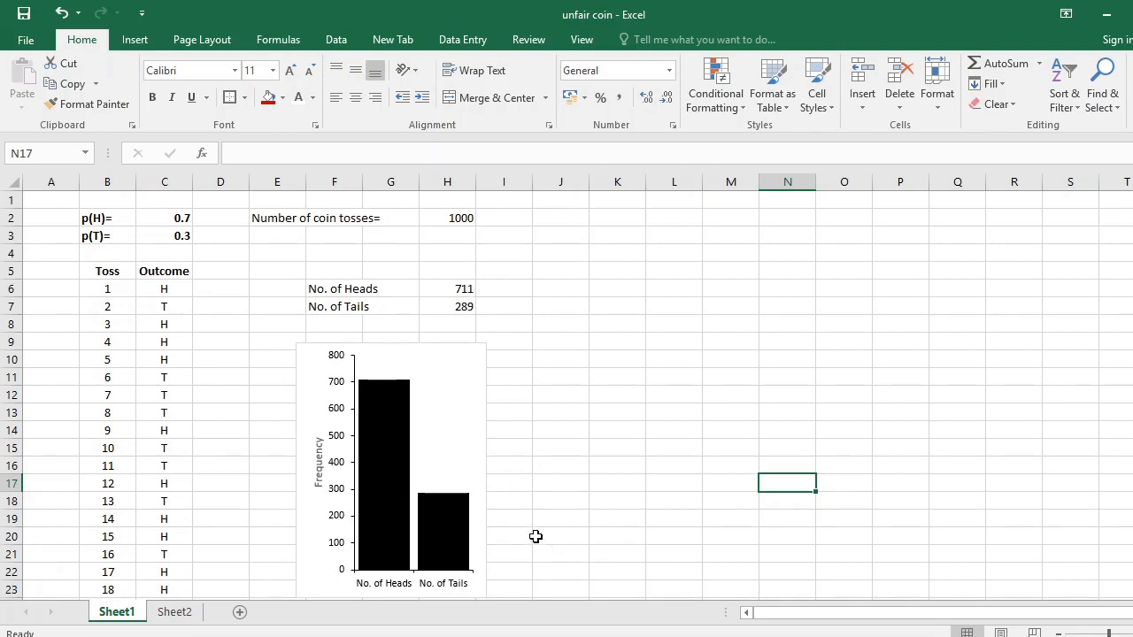
{"action": "key", "text": "F9"}
{"action": "key", "text": "F9"}
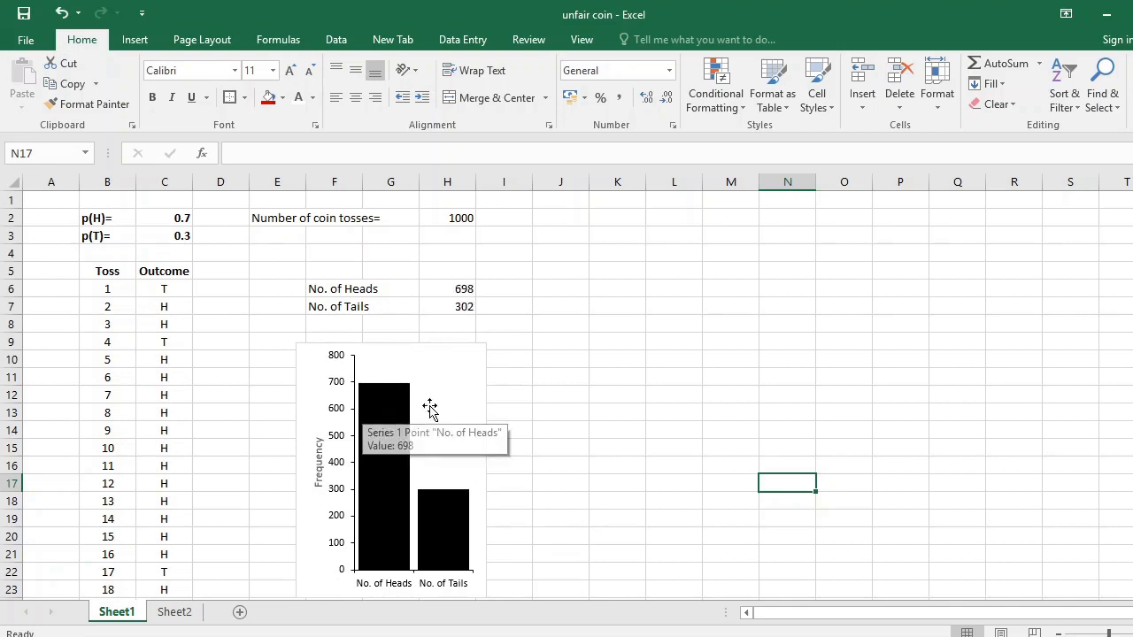
{"action": "key", "text": "F9"}
{"action": "key", "text": "F9"}
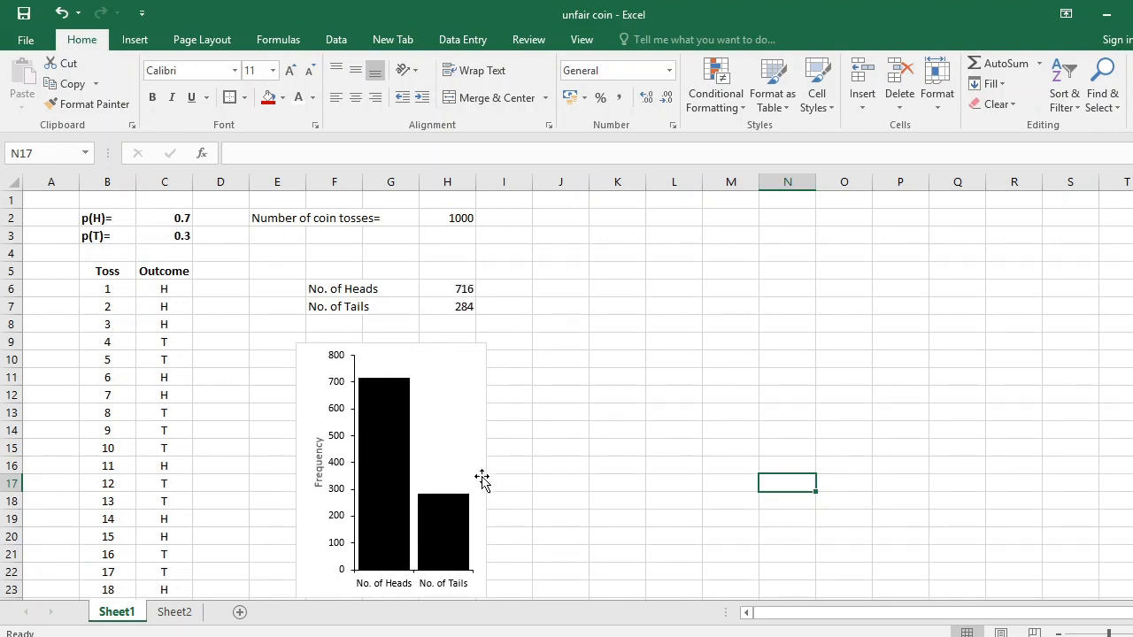
{"action": "key", "text": "F9"}
{"action": "key", "text": "F9"}
{"action": "key", "text": "F9"}
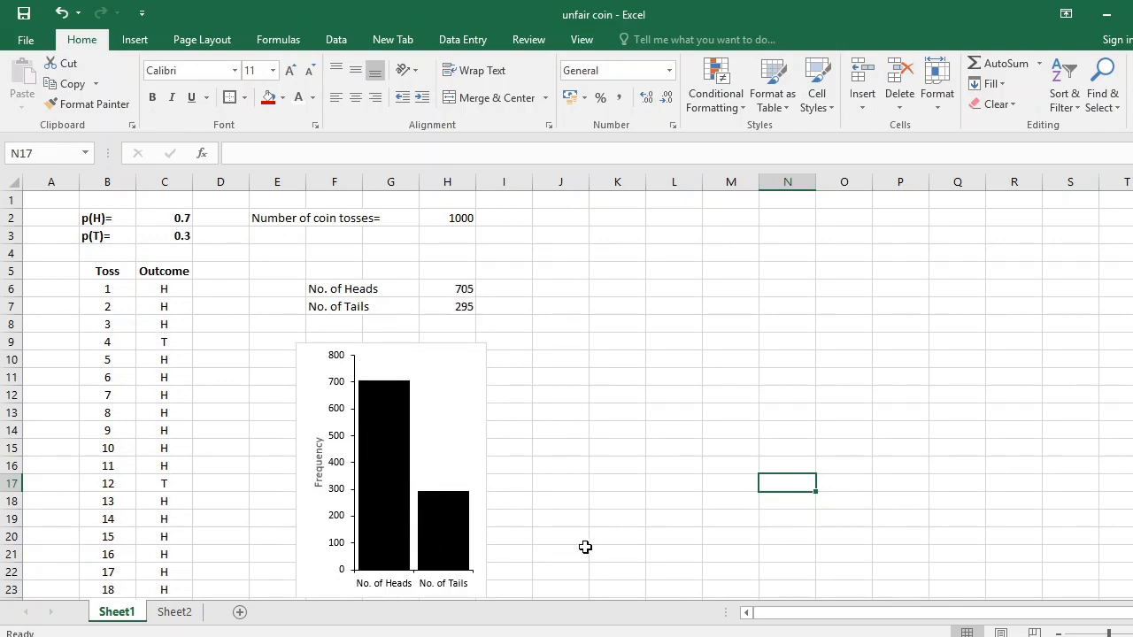